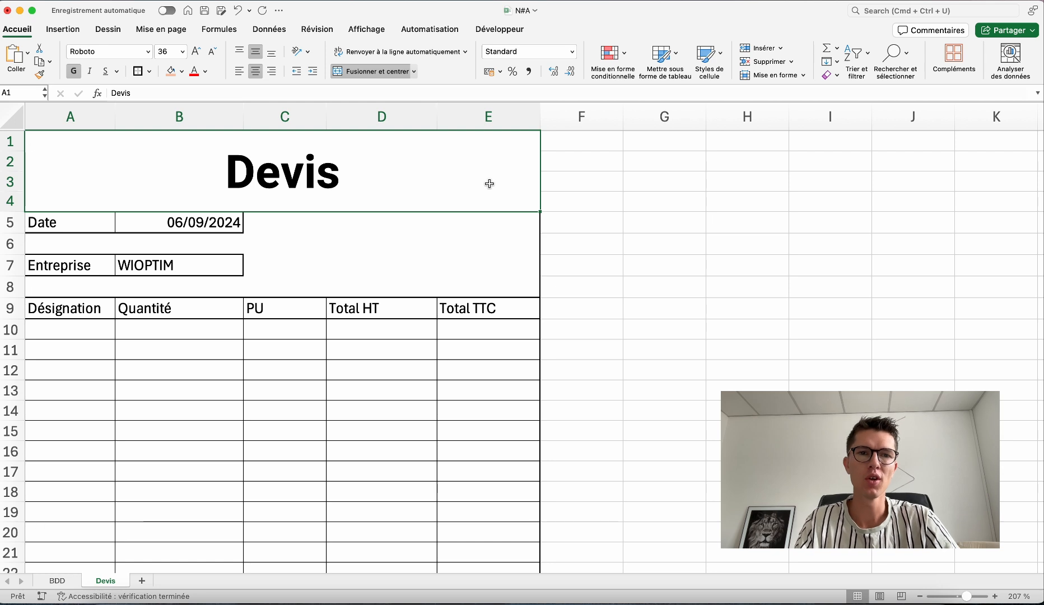
Examine the date, company and first line cells on the Devis sheet, plus the product price list on the BDD sheet.
left_click(229, 225)
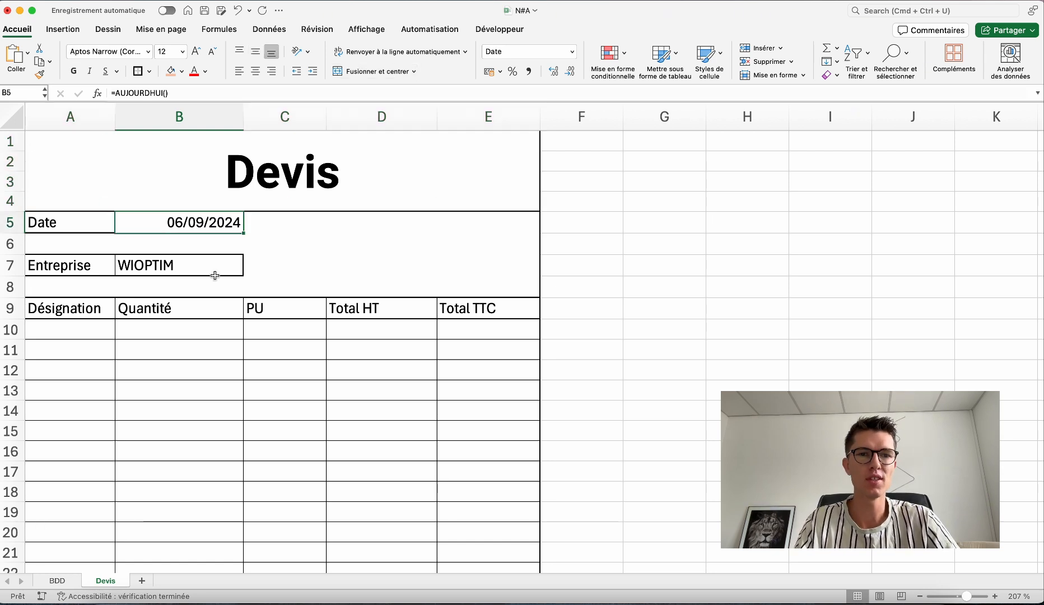
left_click(224, 271)
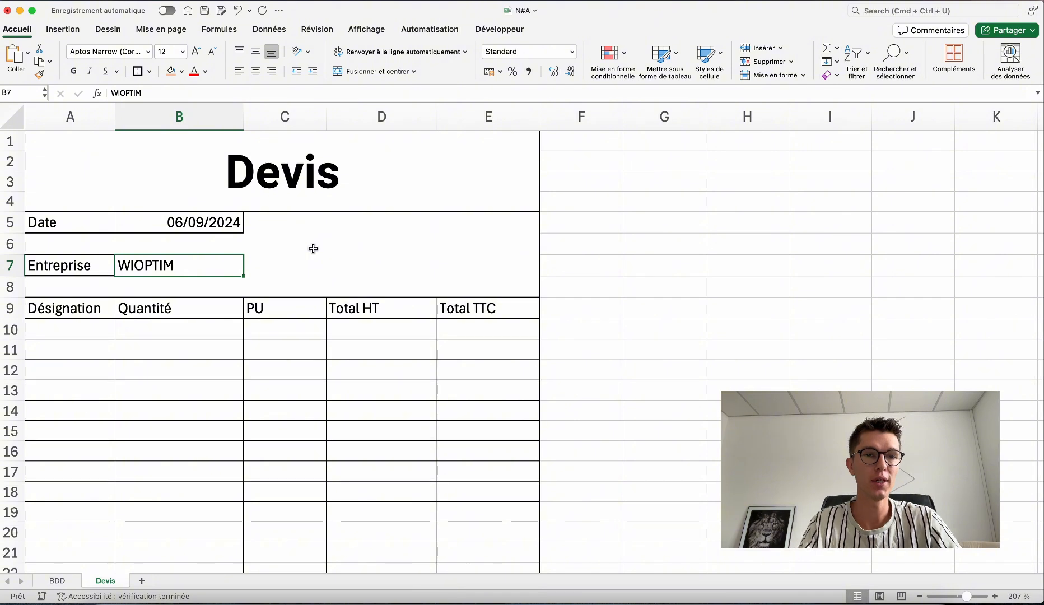
left_click(107, 328)
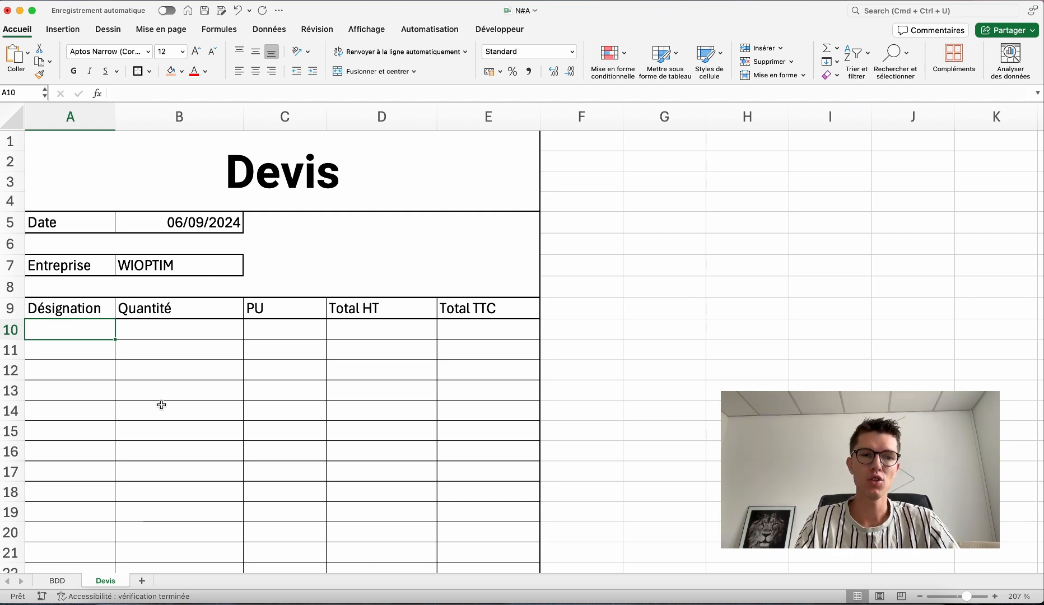
left_click(58, 582)
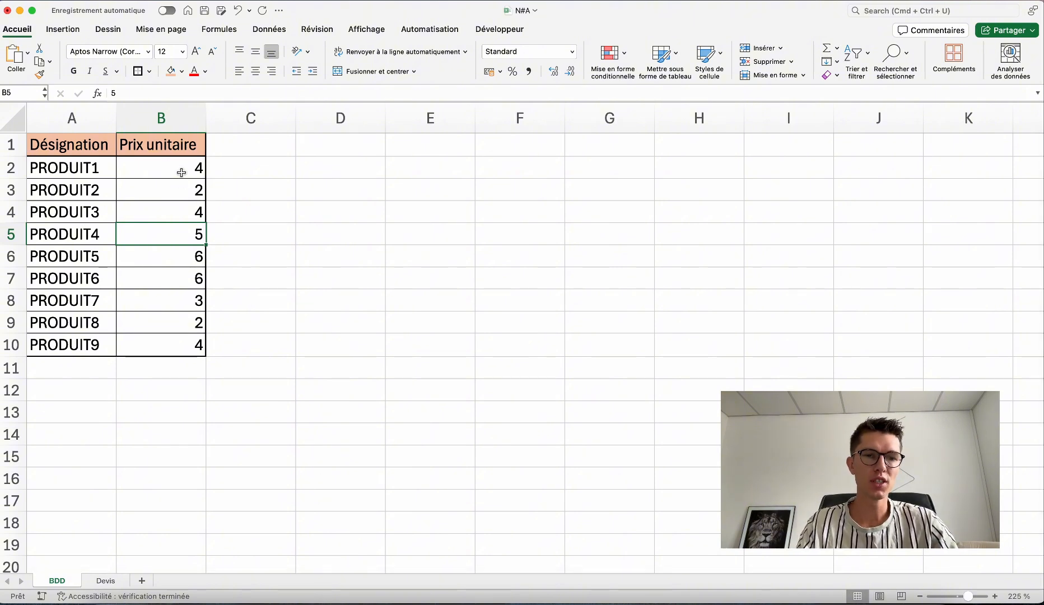
left_click(106, 581)
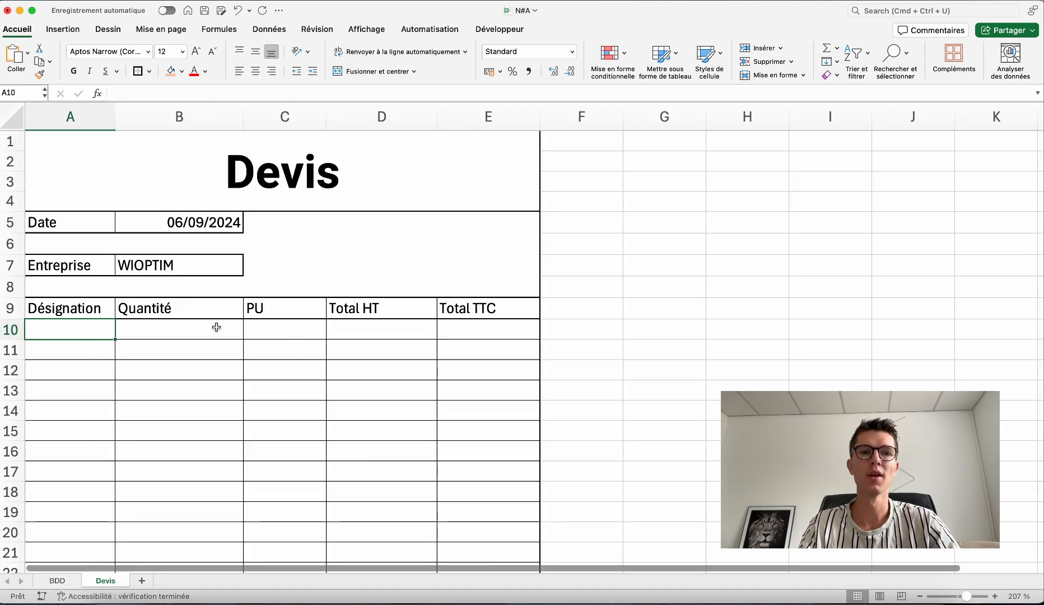
Add a Liste data validation to the Désignation cells A10:A24 of the quote, using the BDD sheet's product names A2:A10 as source.
scroll(185, 333, "down", 5)
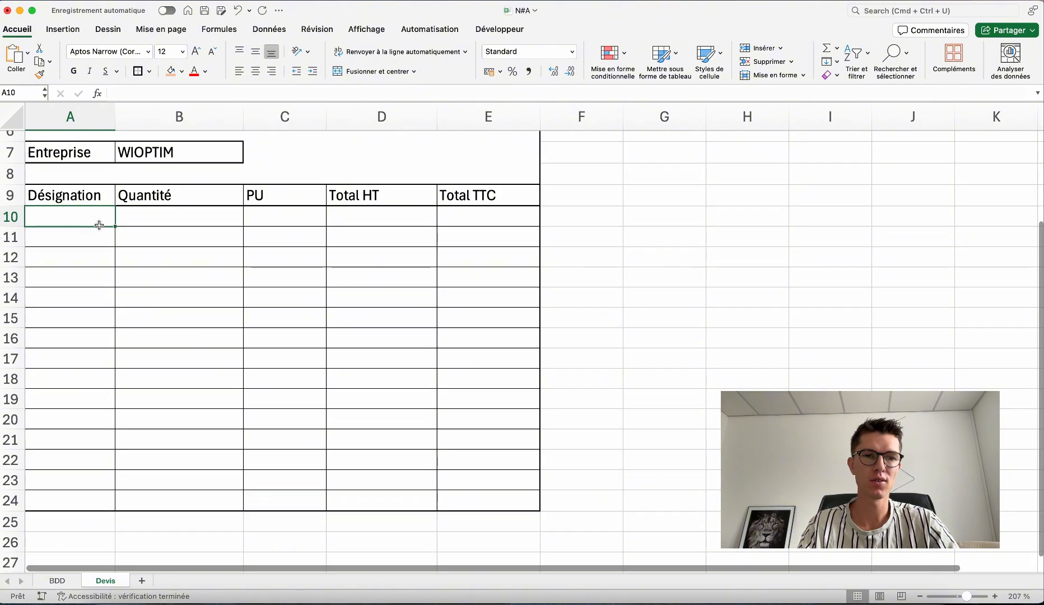
left_click_drag(98, 224, 89, 499)
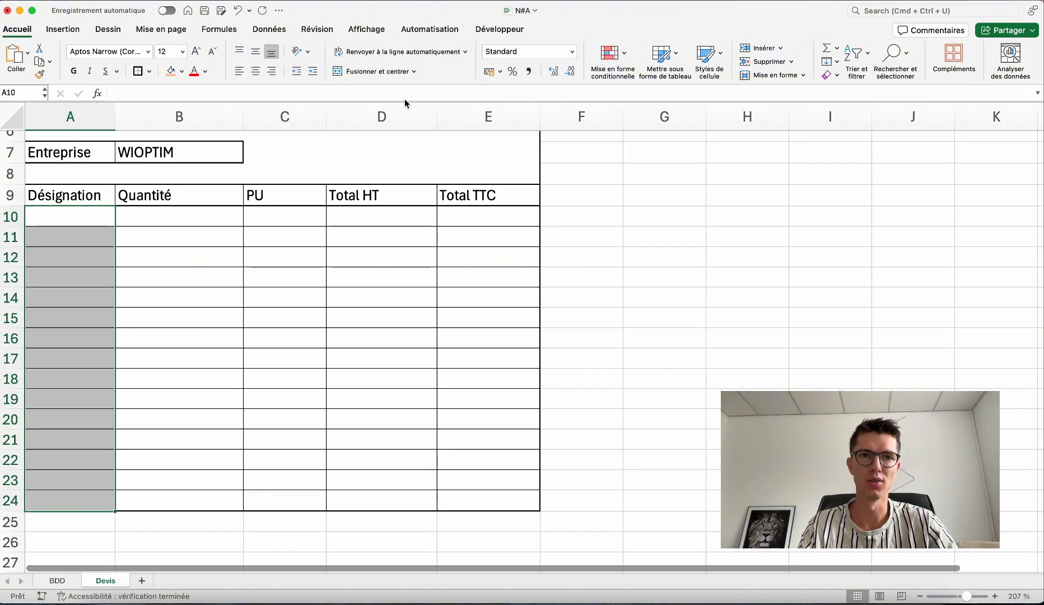
left_click(286, 31)
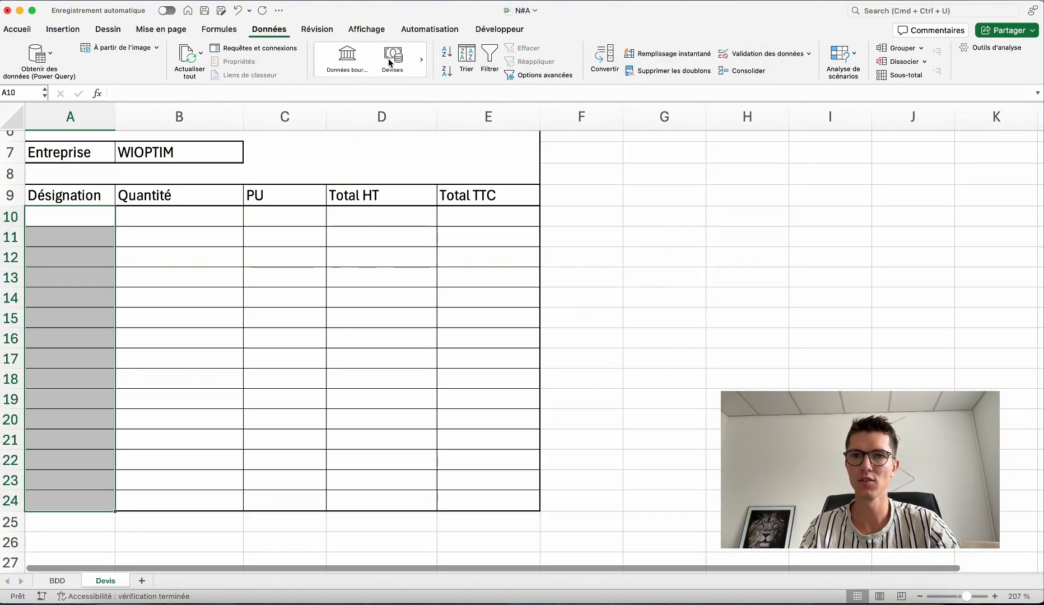
left_click(778, 55)
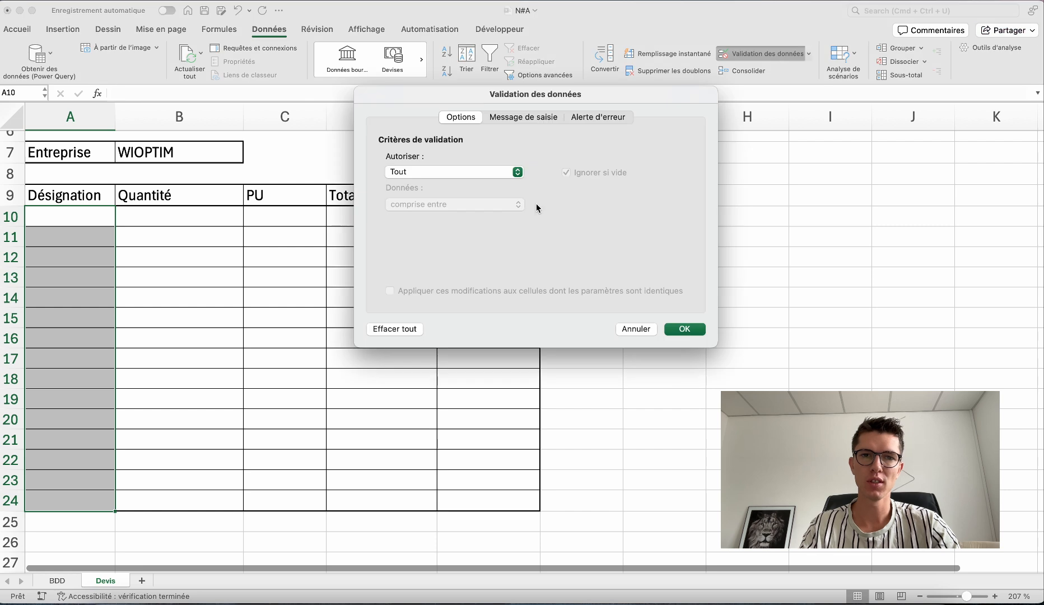
left_click(487, 176)
left_click(441, 213)
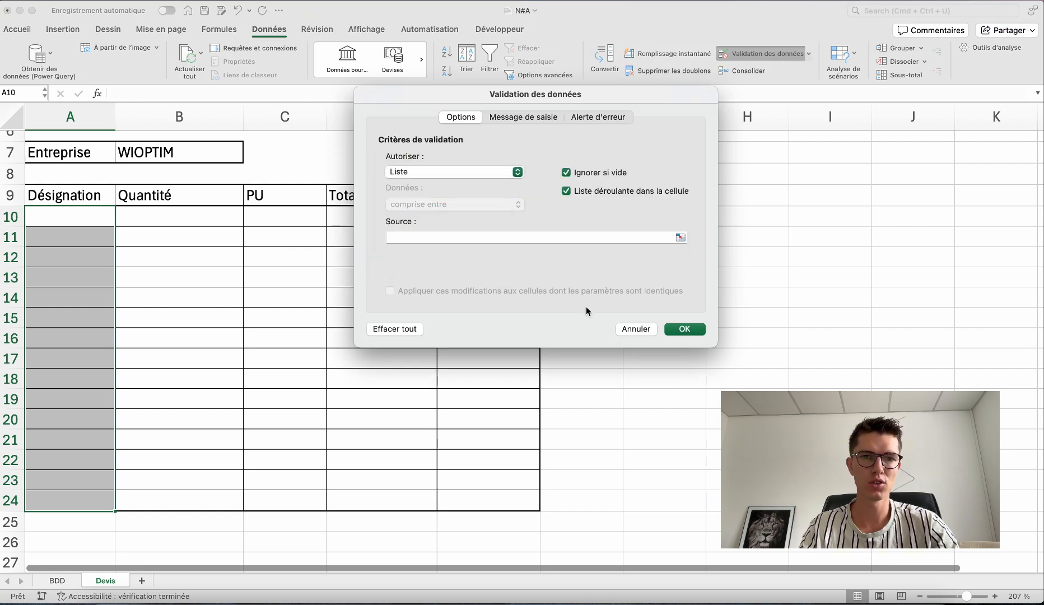
left_click(516, 237)
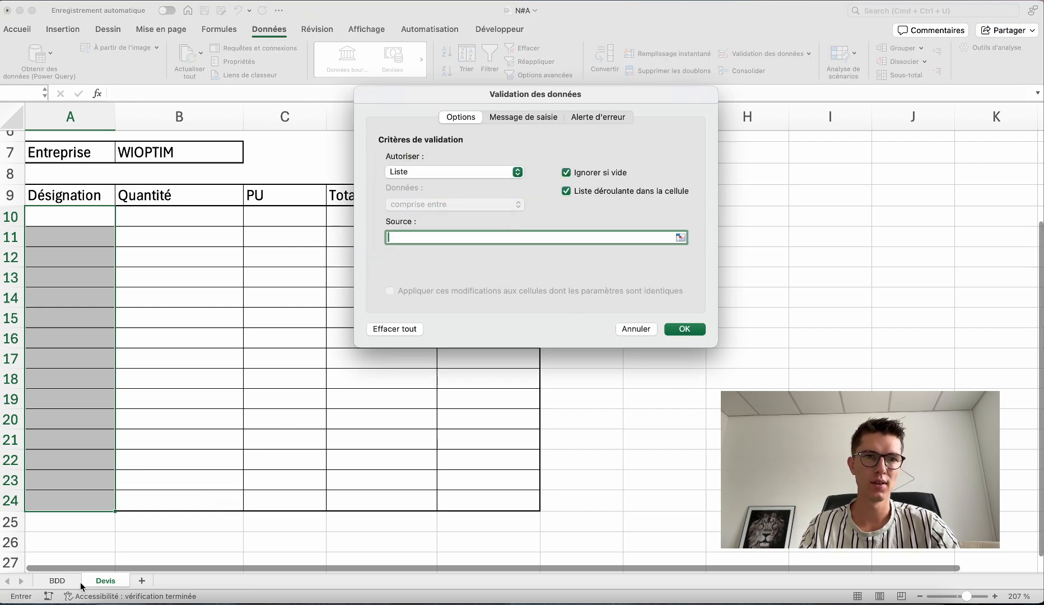
left_click(58, 581)
left_click_drag(85, 166, 81, 334)
key("Return")
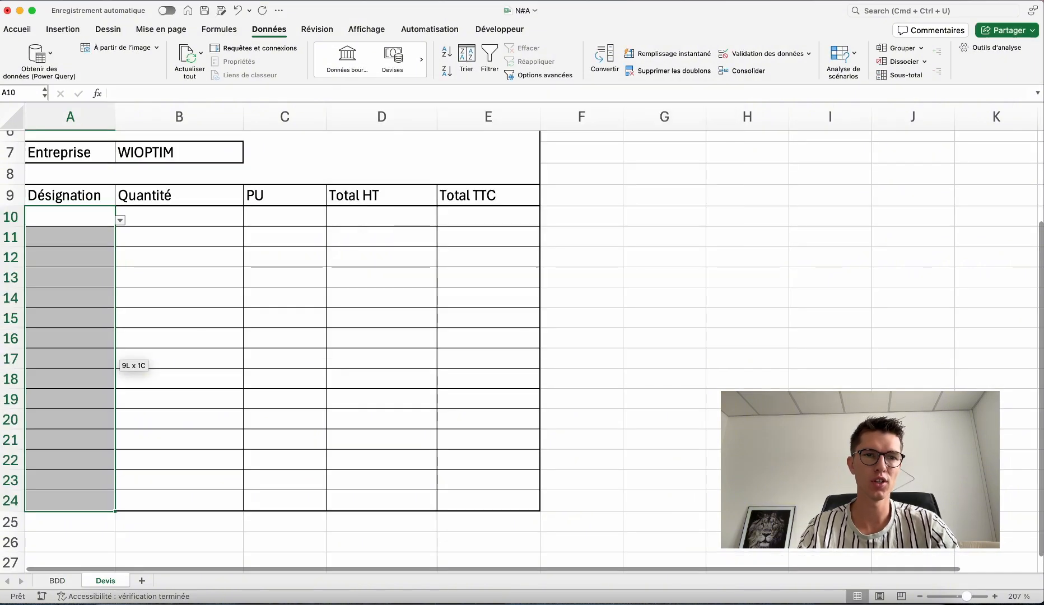
Choose PRODUIT2 in A10 and PRODUIT4 in A11 from the Désignation dropdown lists.
left_click(139, 232)
left_click(93, 217)
left_click(120, 222)
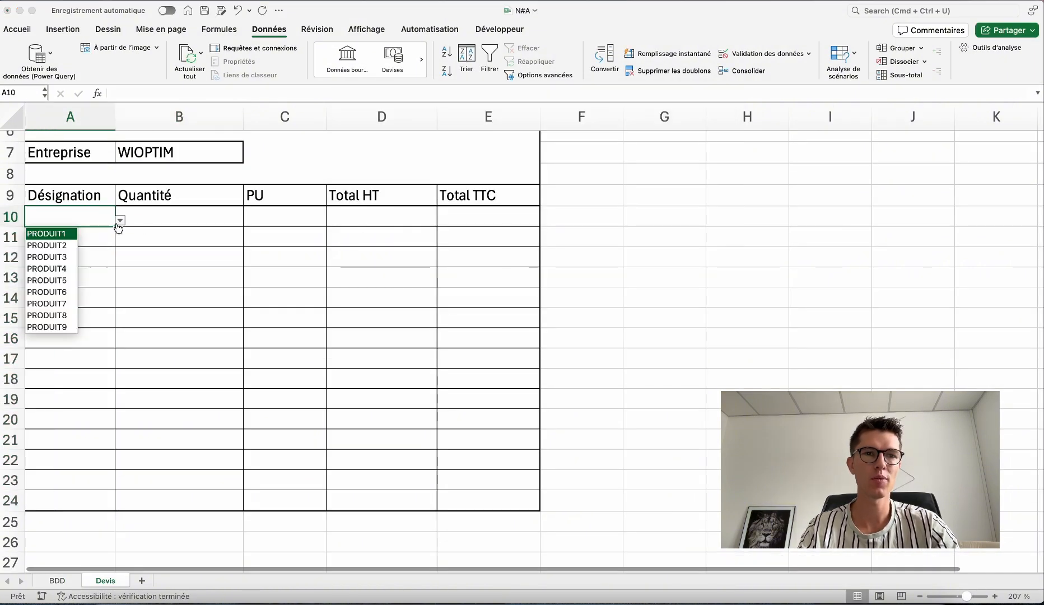
left_click(46, 245)
left_click(104, 236)
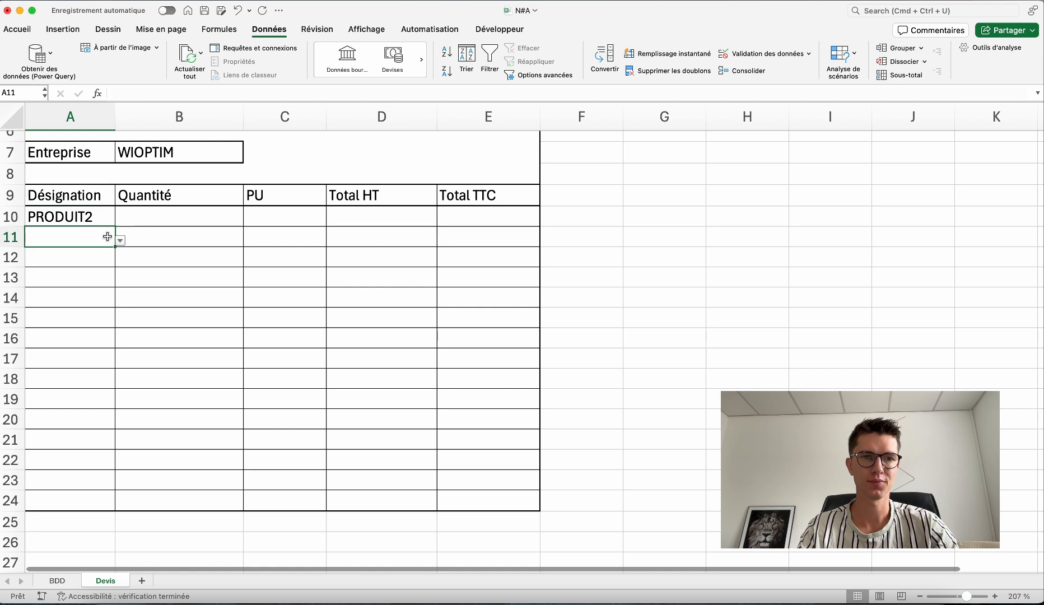
left_click(120, 240)
left_click(71, 290)
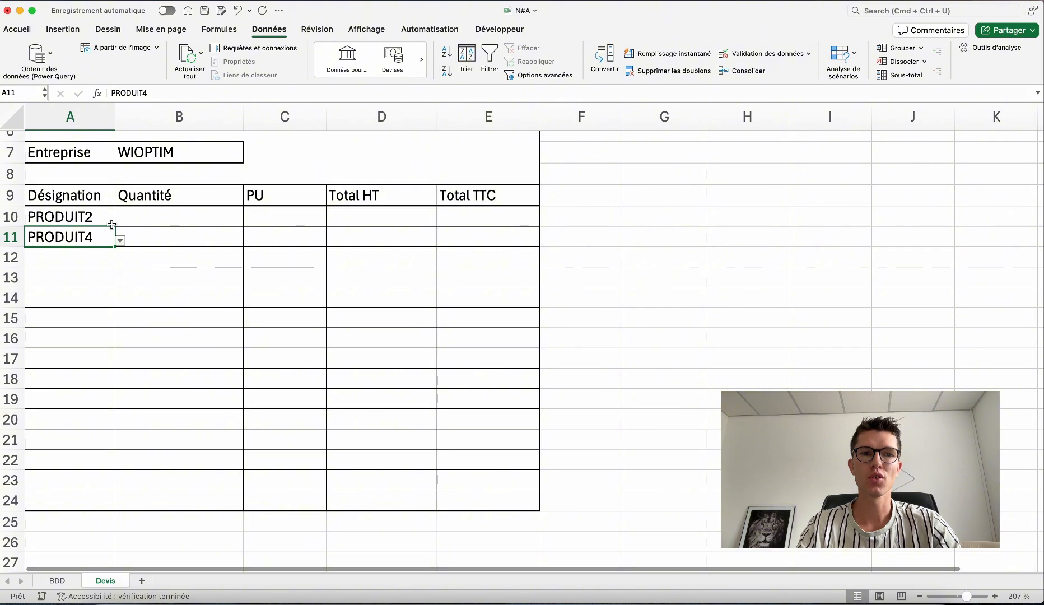
left_click(94, 222)
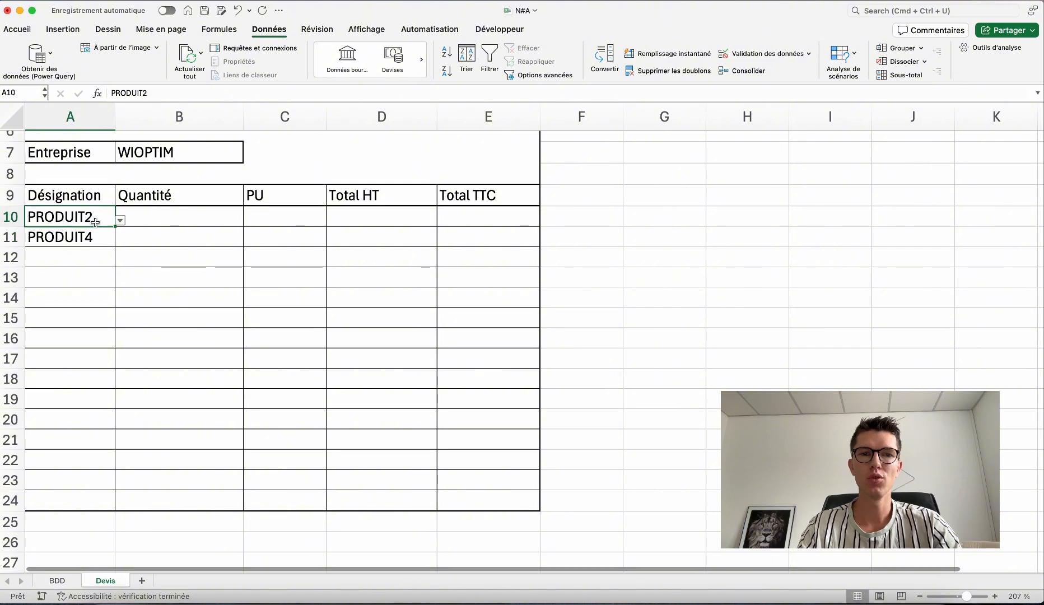
Enter the formula =RECHERCHEV(A10;BDD!A2:B10;2;FAUX) in the first PU cell, C10, to look up the product's unit price.
left_click(276, 221)
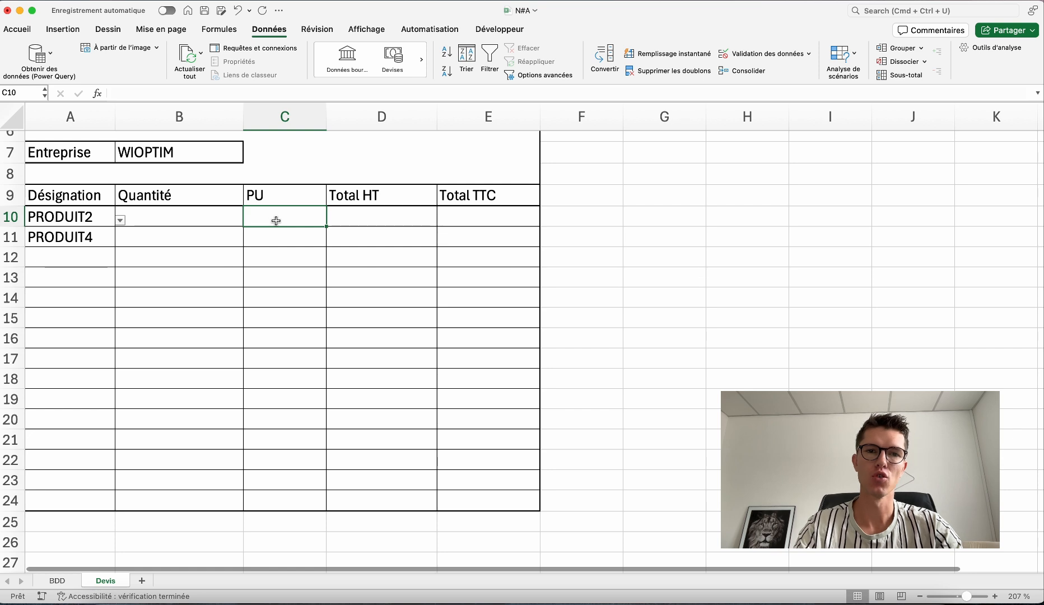
type("=rec")
key("Down")
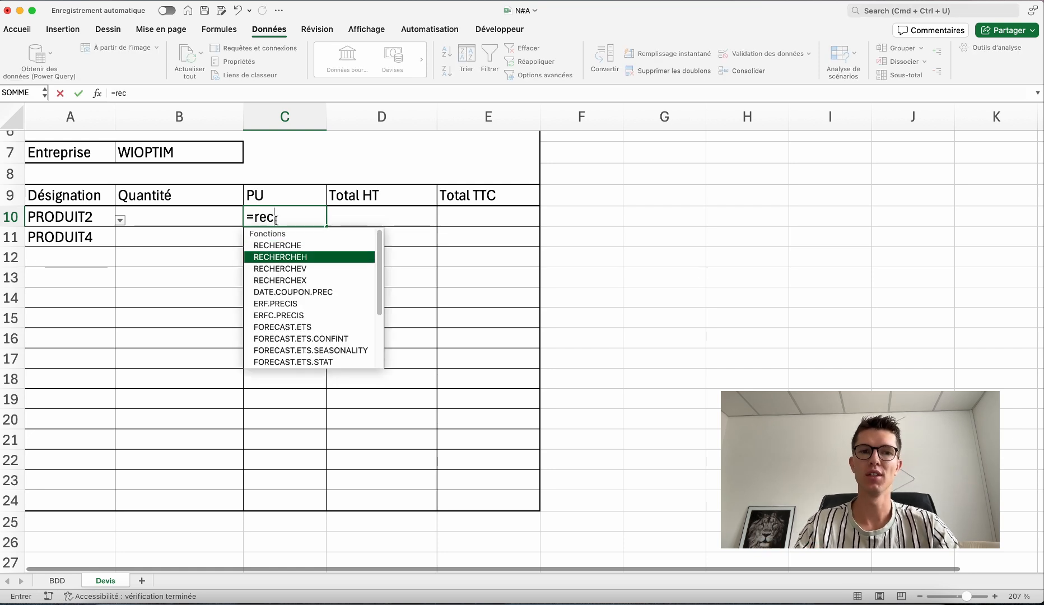
key("Down")
key("Tab")
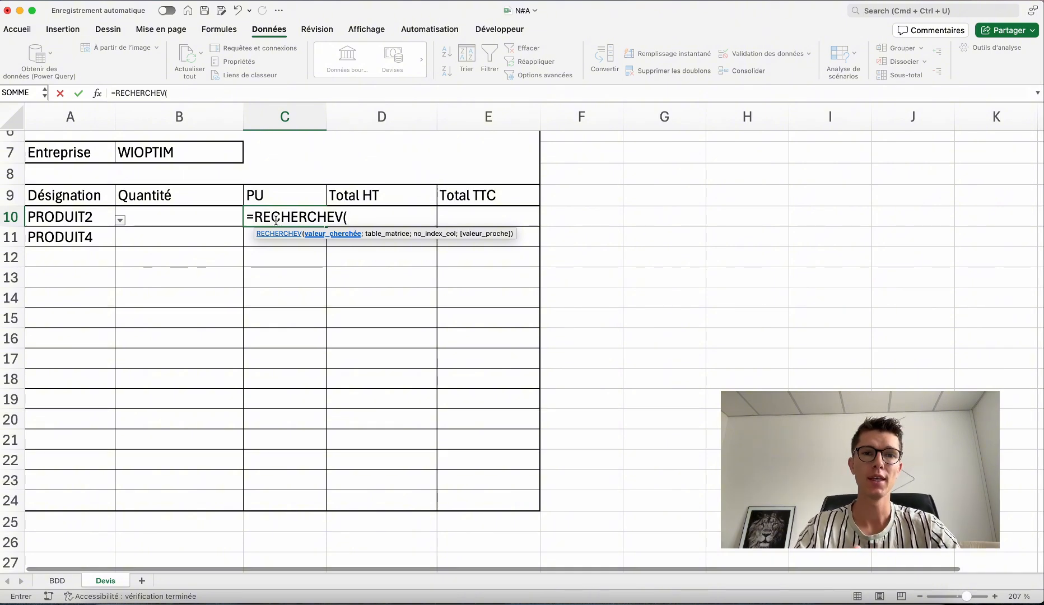
left_click(75, 213)
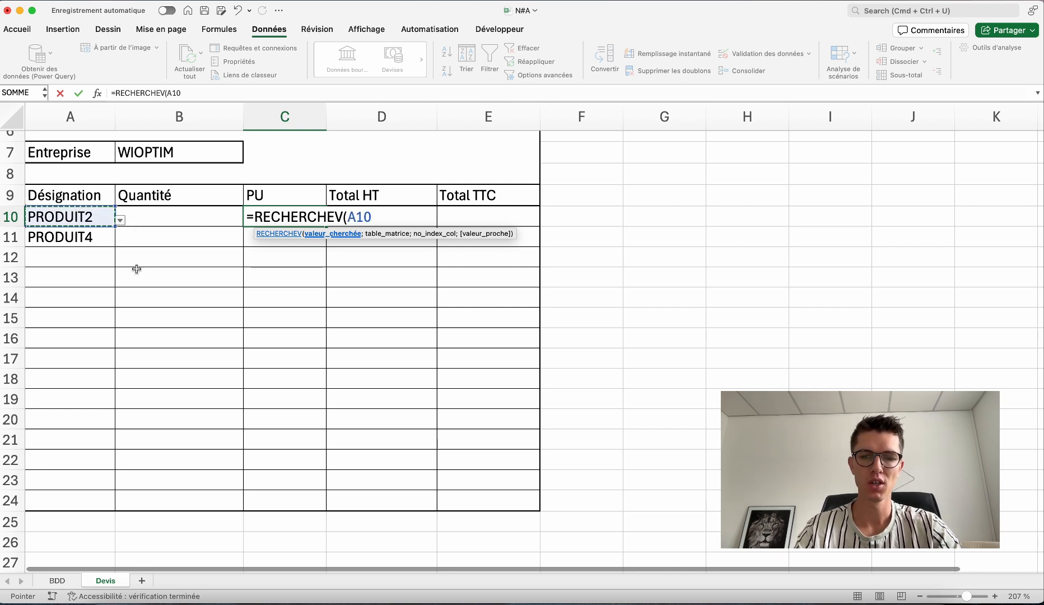
type(";")
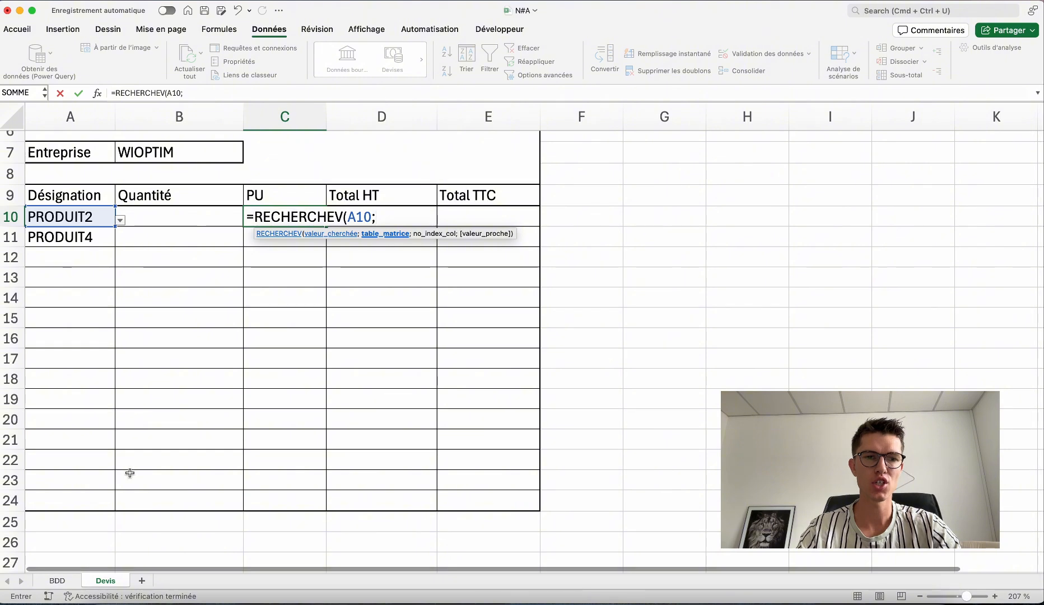
left_click(62, 580)
left_click_drag(103, 167, 176, 346)
type(";2")
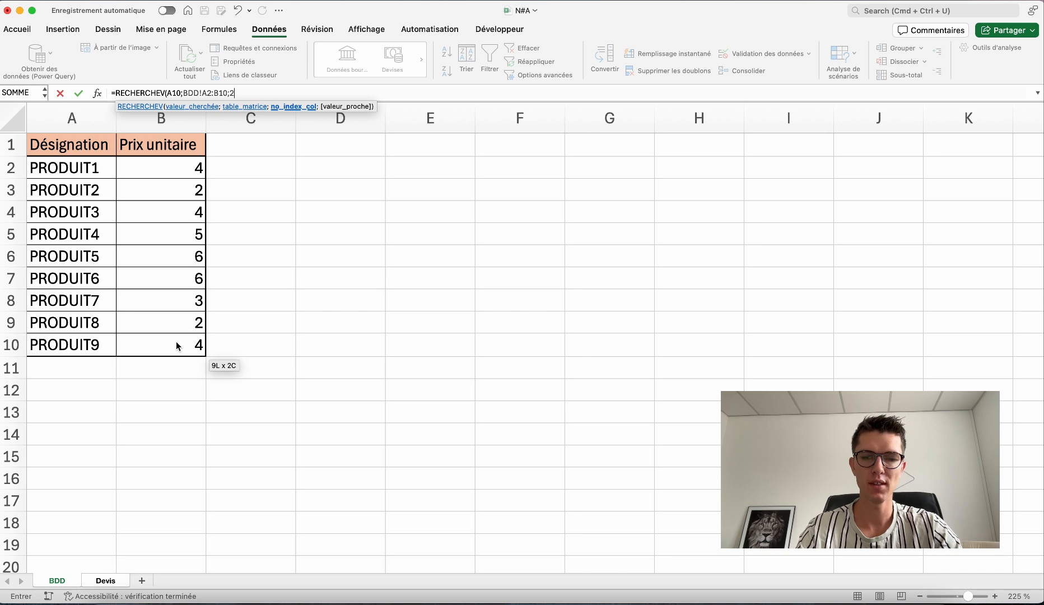
type(";fa")
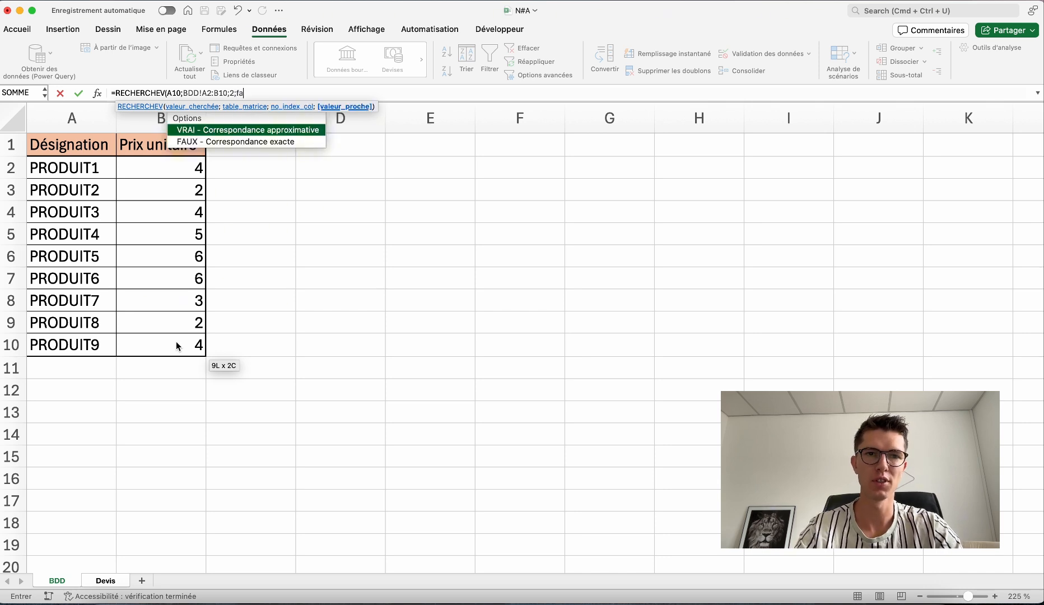
type("ux)")
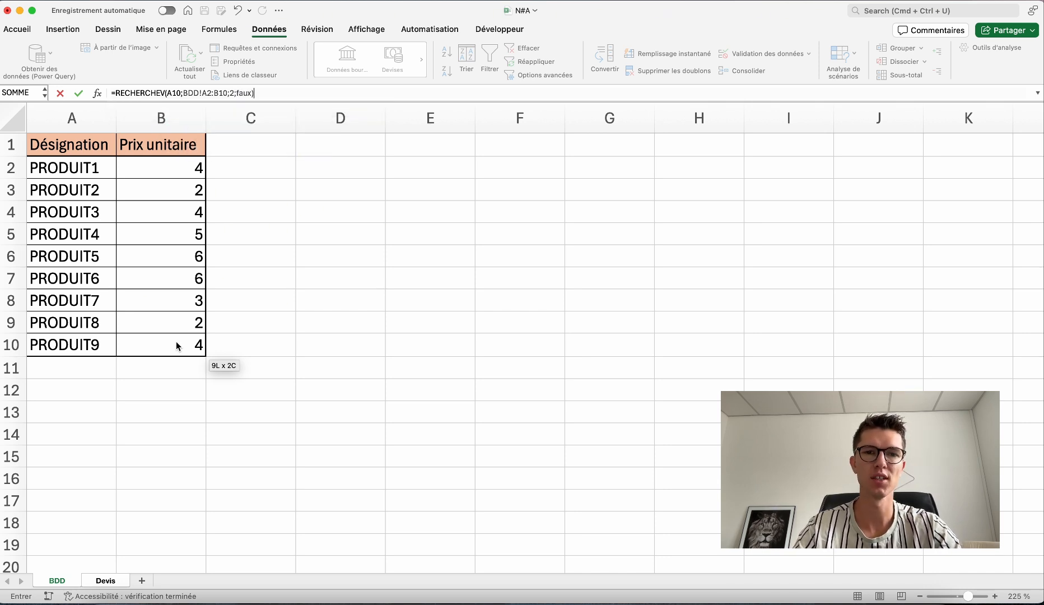
key("Return")
Lock the lookup table's rows in the C10 formula so that the range reads BDD!A$2:B$10.
left_click(273, 215)
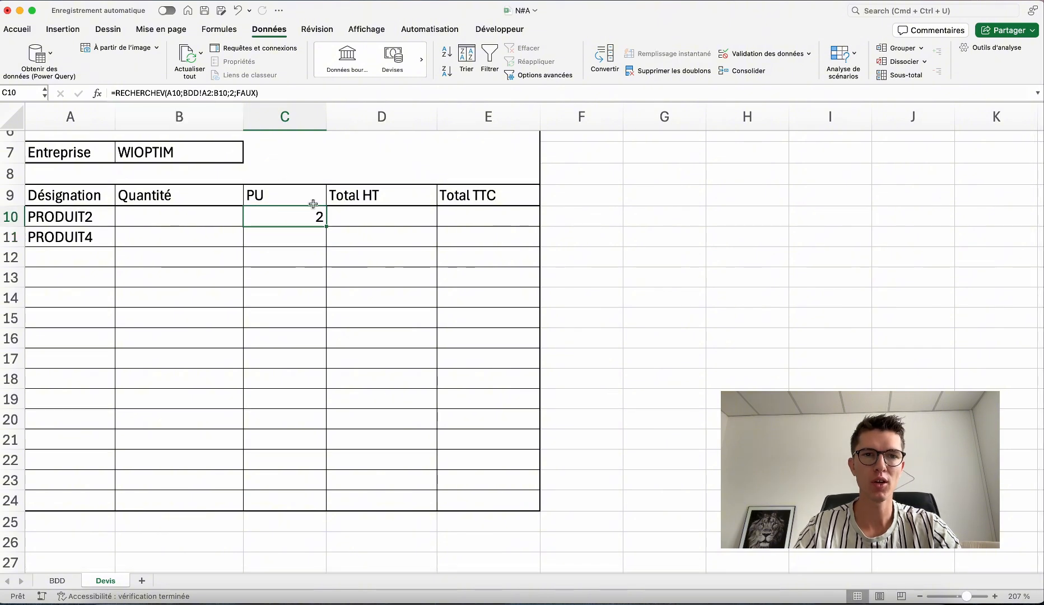
left_click(207, 93)
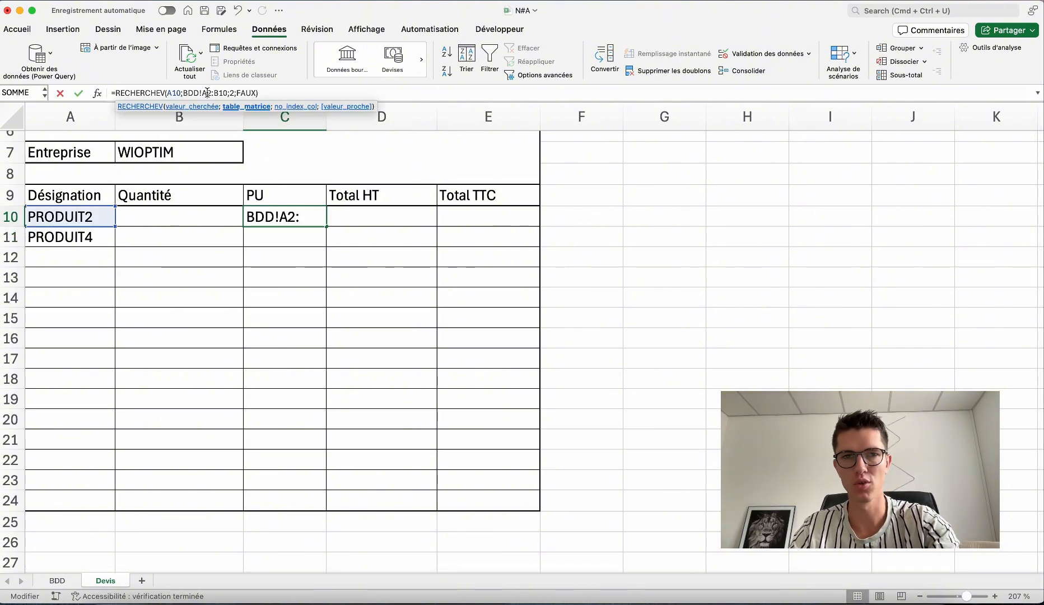
type("$")
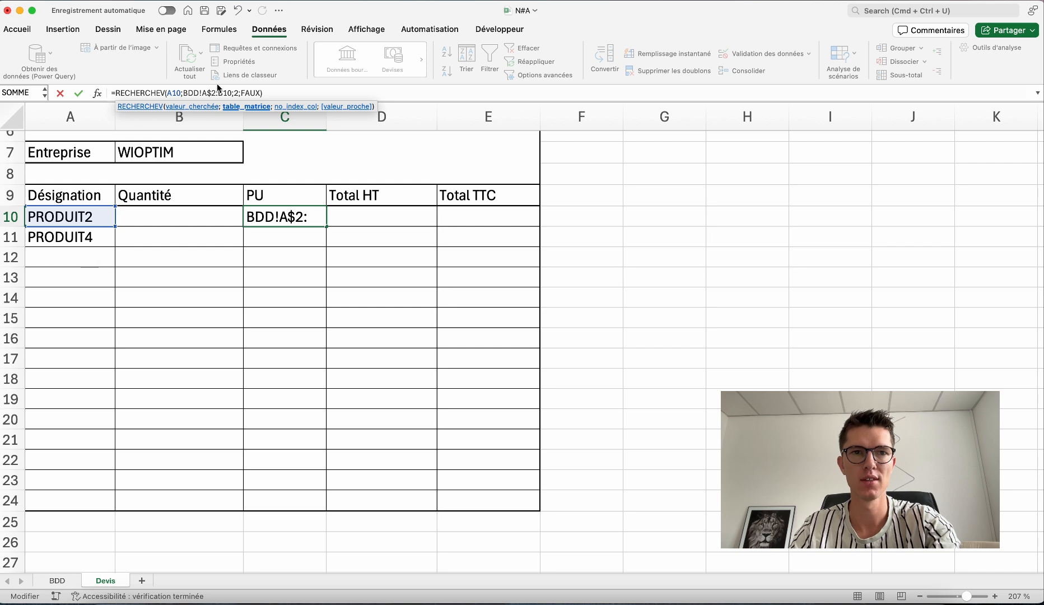
left_click(223, 92)
type("$")
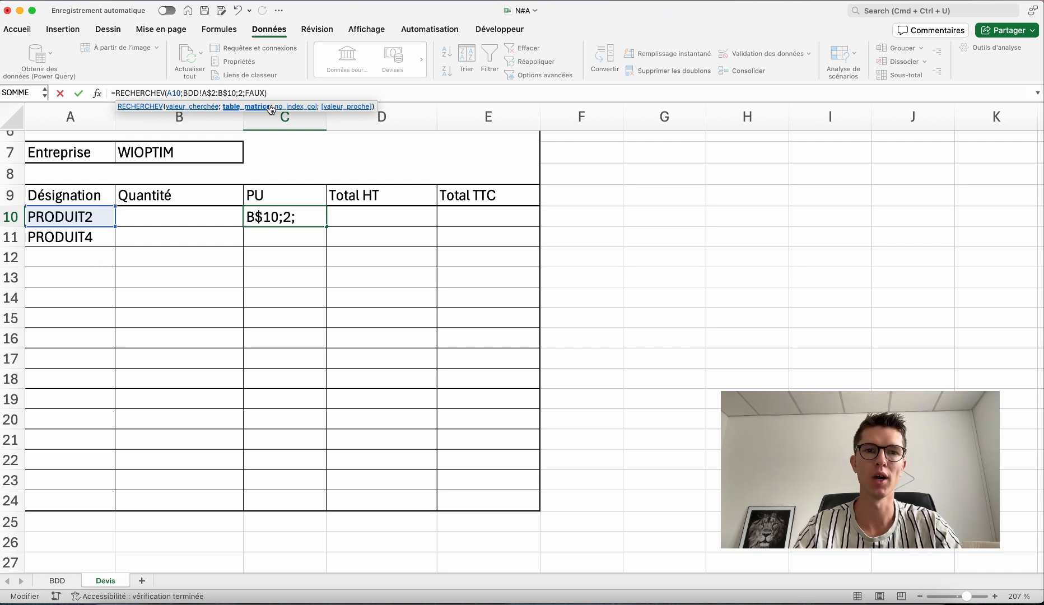
key("Return")
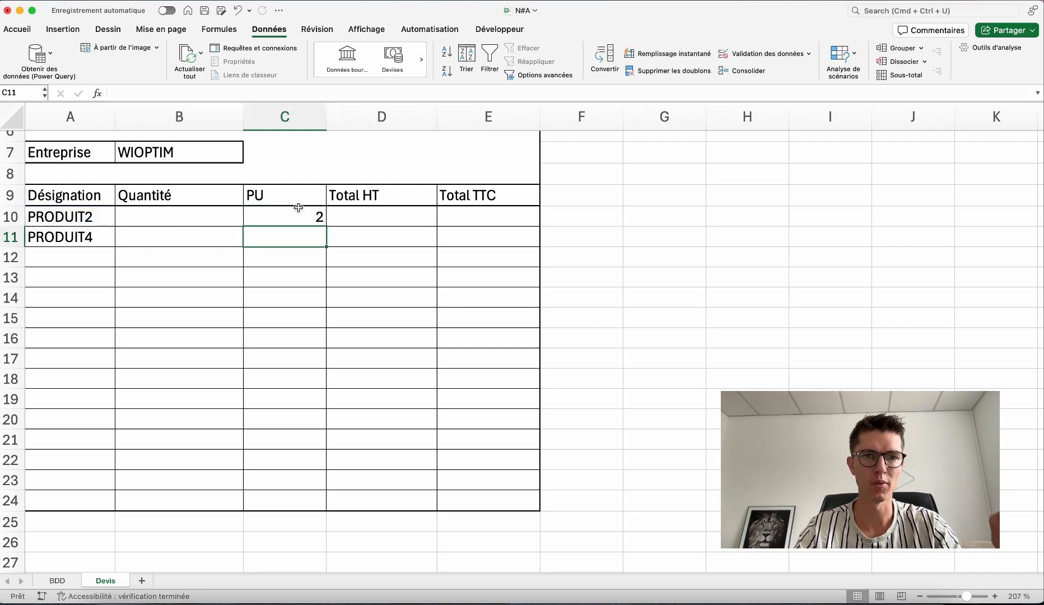
Copy the C10 formula down the PU column to C24 without the formatting.
left_click(299, 209)
left_click_drag(326, 226, 310, 502)
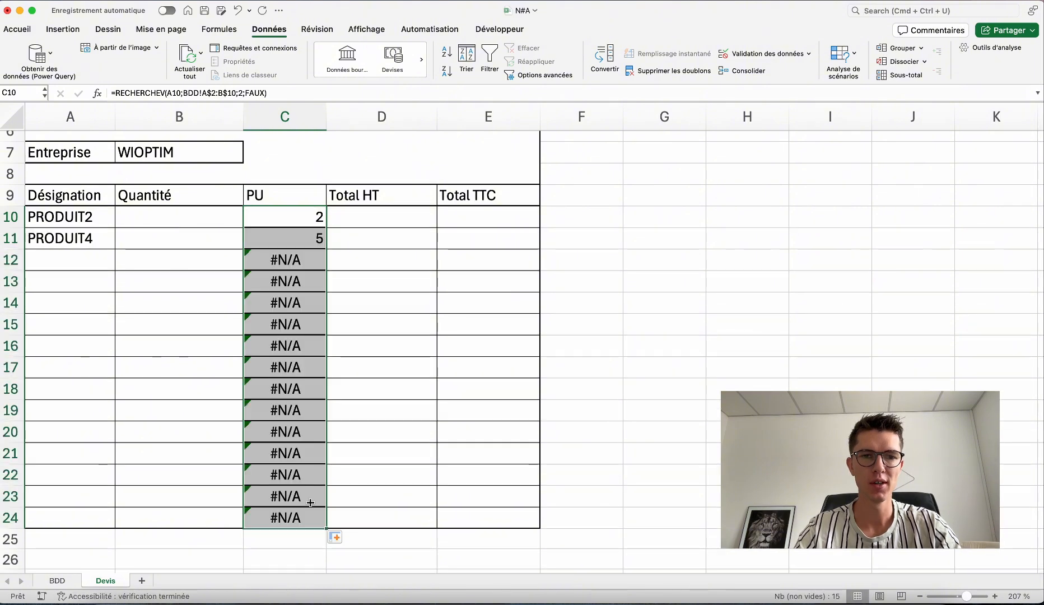
left_click(336, 537)
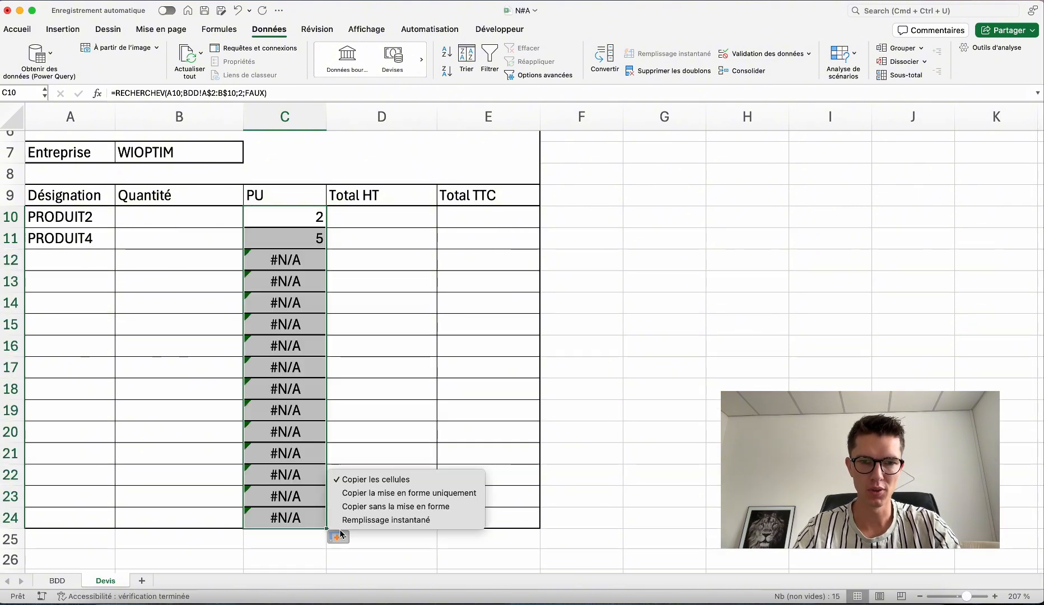
left_click(372, 506)
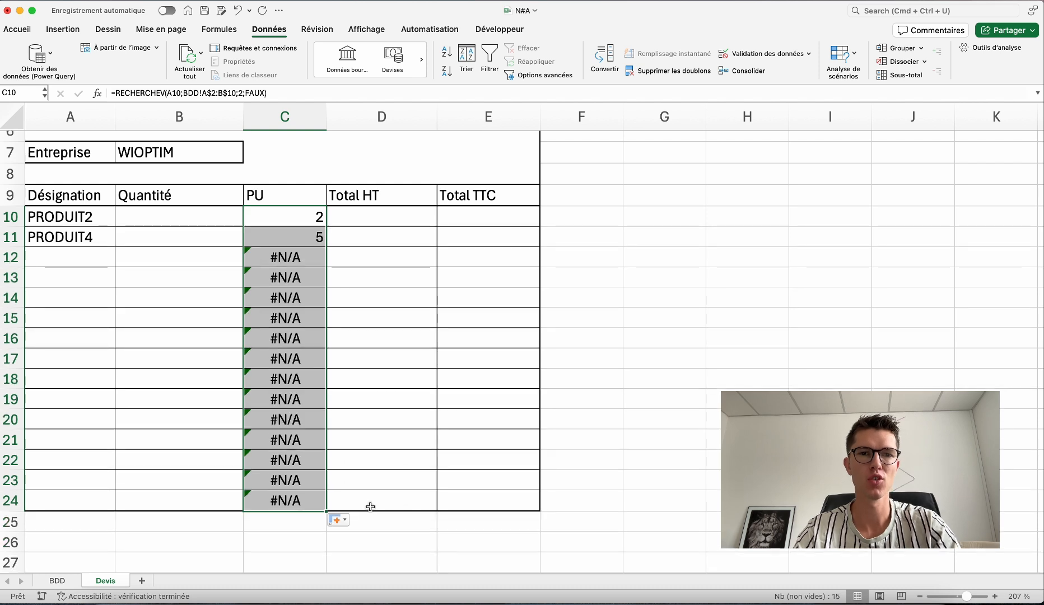
Inspect the copied lookup formula in C17 and check the unit prices on the BDD sheet.
left_click(308, 350)
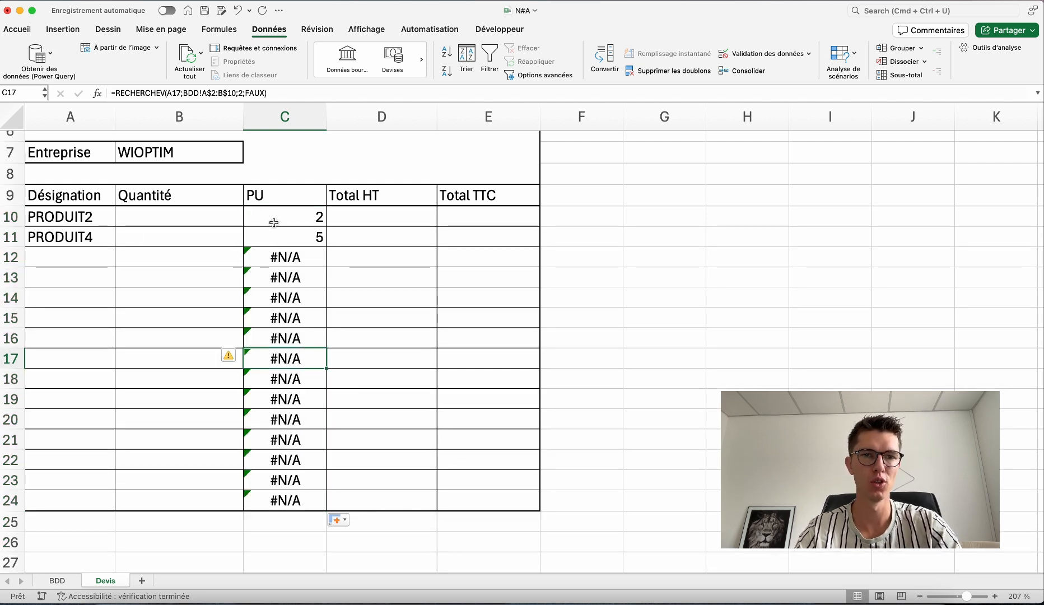
left_click(58, 581)
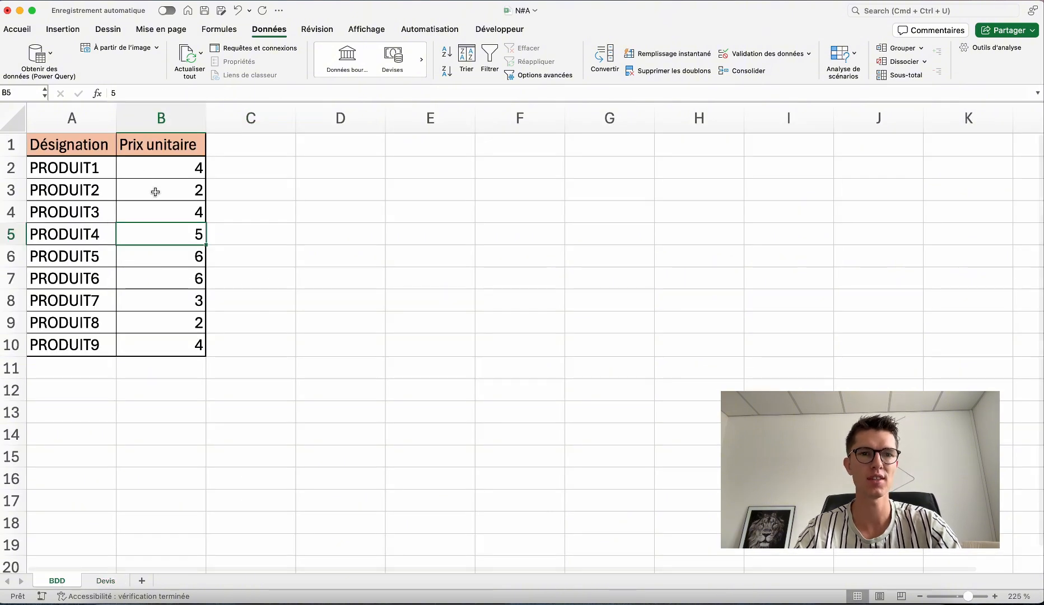
left_click(144, 274)
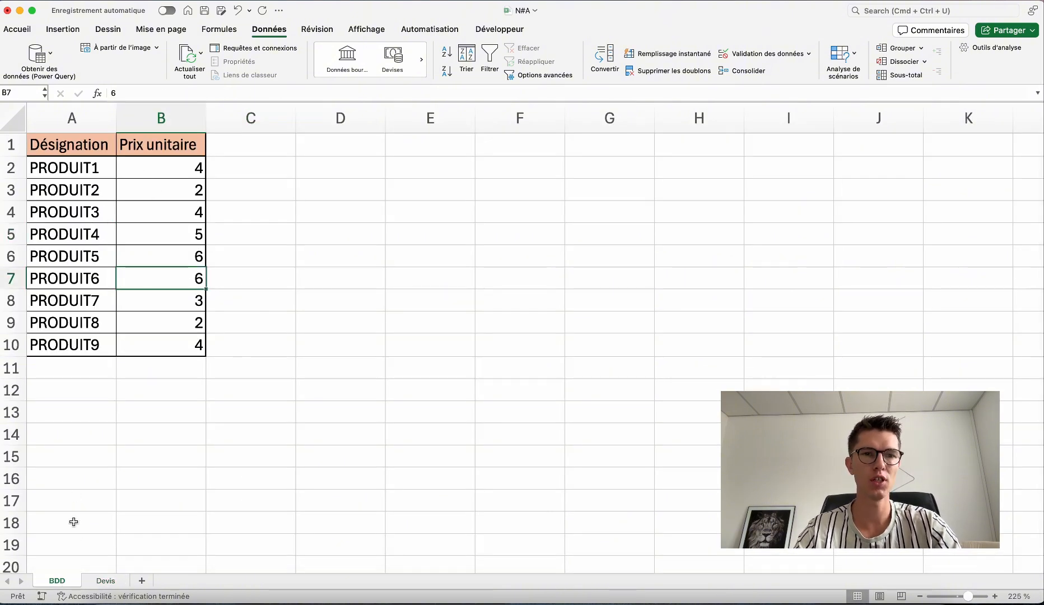
On the Devis sheet, choose PRODUIT5 in A12 and PRODUIT2 in A13 to test the price lookup, and inspect the formula in C10.
left_click(105, 581)
left_click(96, 258)
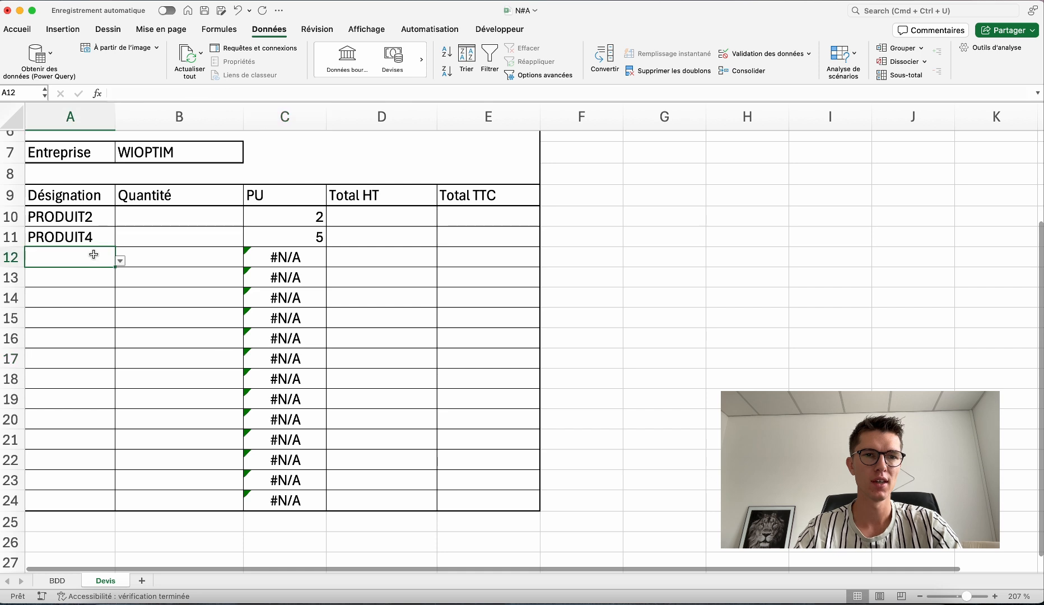
left_click(119, 261)
left_click(58, 320)
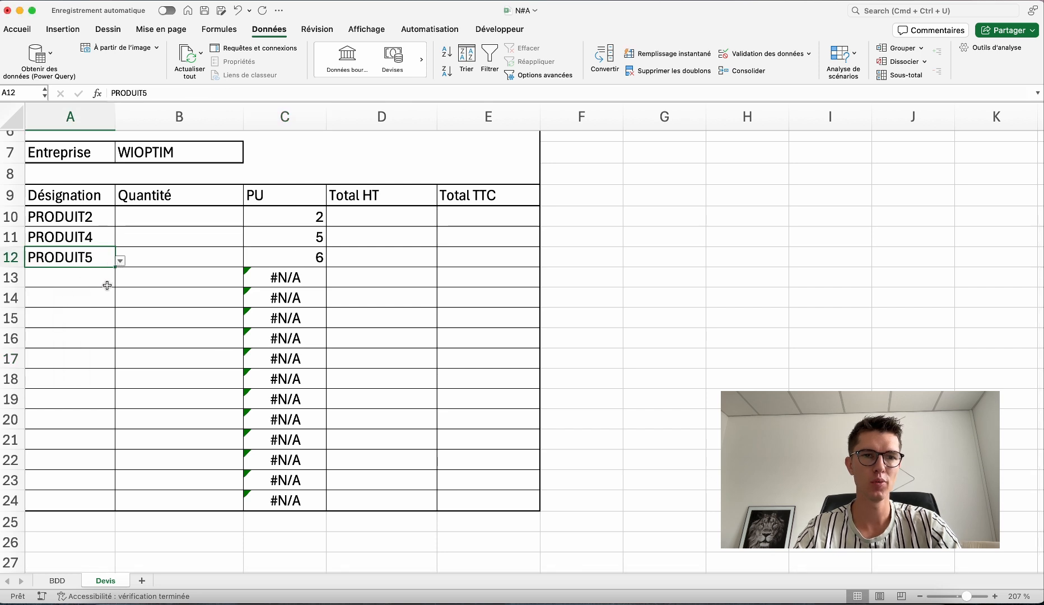
left_click(109, 282)
left_click(120, 281)
left_click(59, 307)
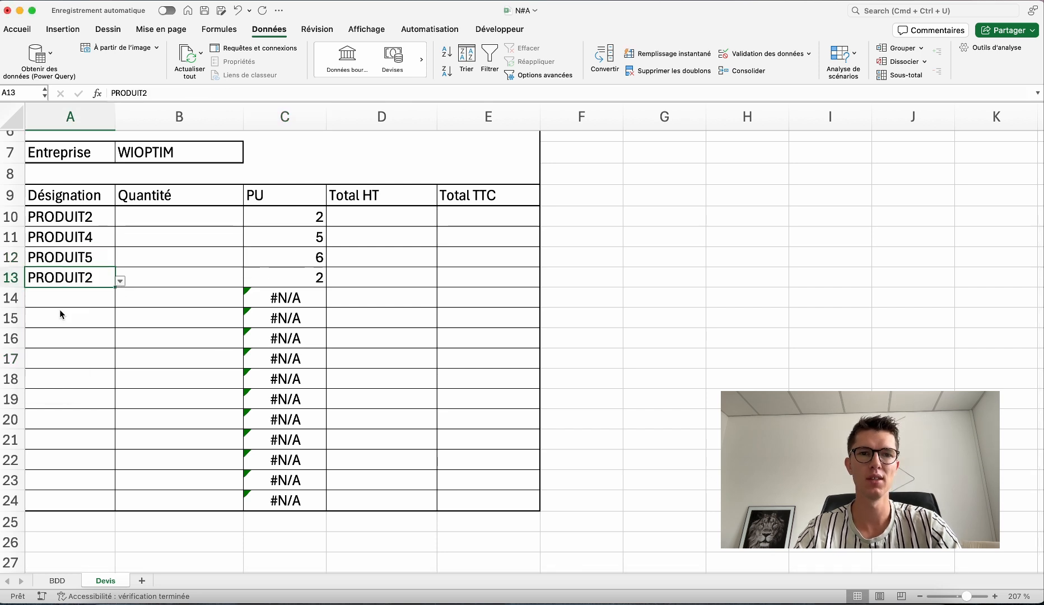
left_click(289, 213)
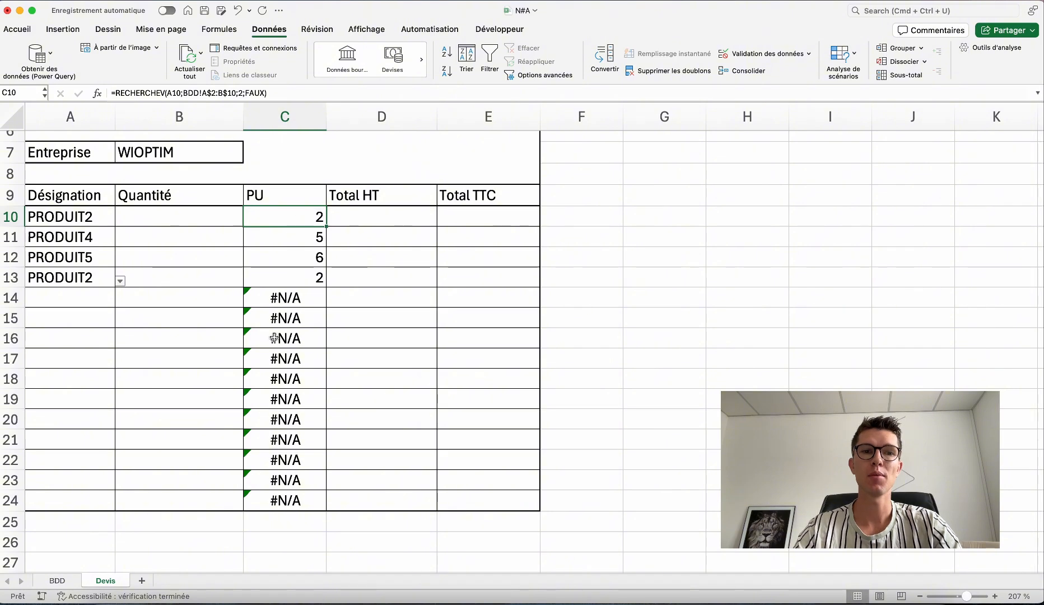
Clear the test products from A13 and A12.
left_click(93, 279)
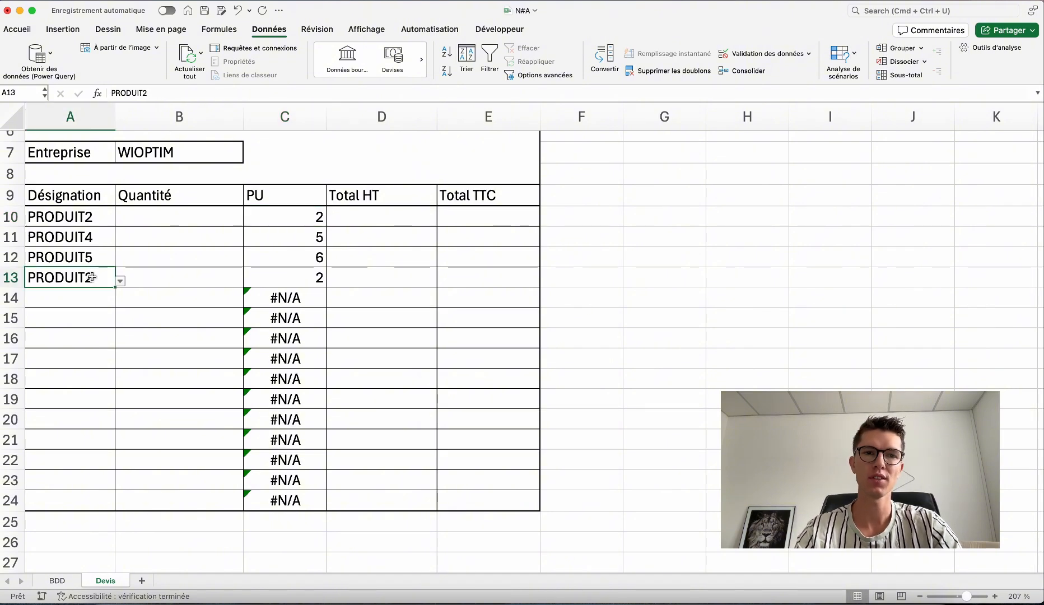
key("BackSpace")
key("Up")
key("BackSpace")
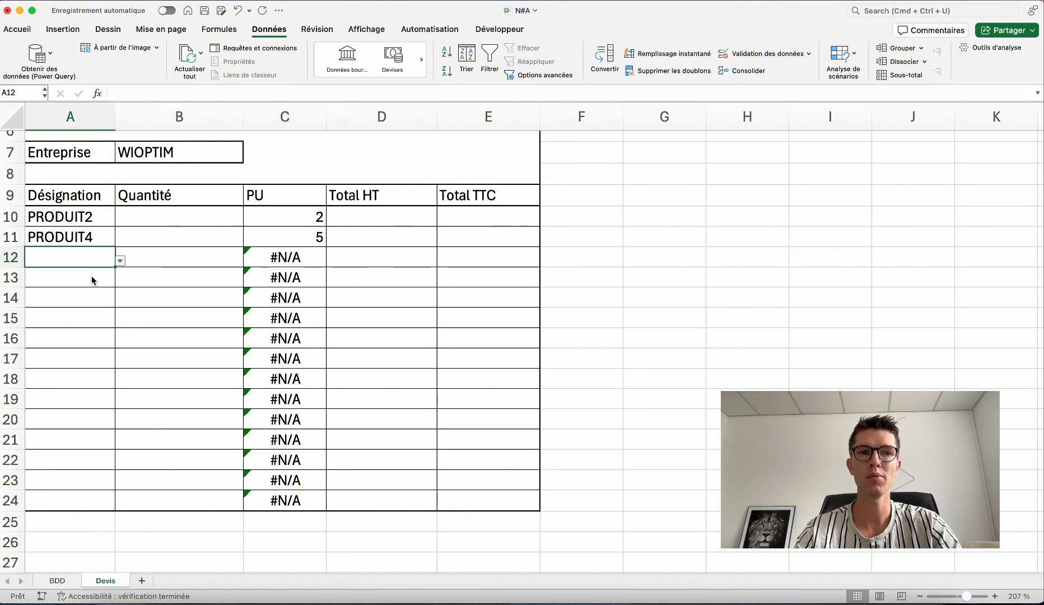
key("Up")
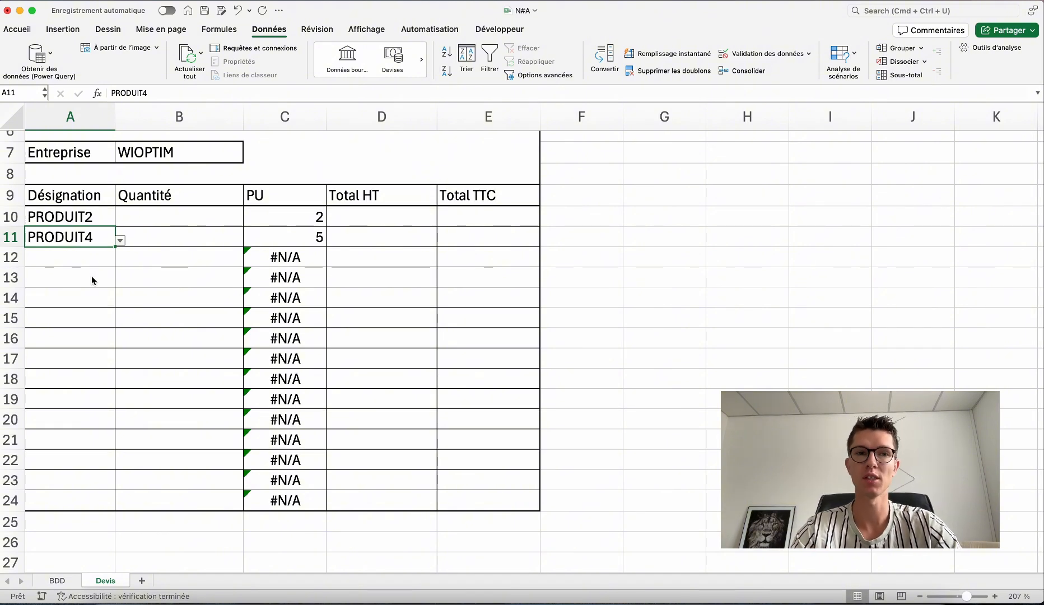
Change the C10 formula to =SI(ESTVIDE(A10);"";RECHERCHEV(A10;BDD!A$2:B$10;2;FAUX)) so the price stays blank when no product is chosen.
scroll(98, 288, "up", 5)
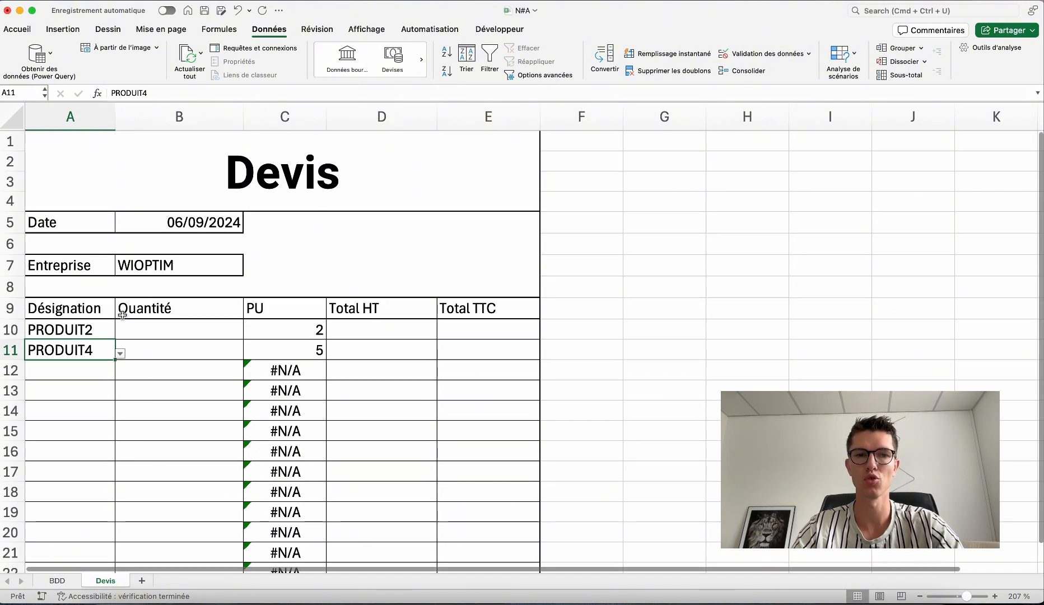
left_click(297, 354)
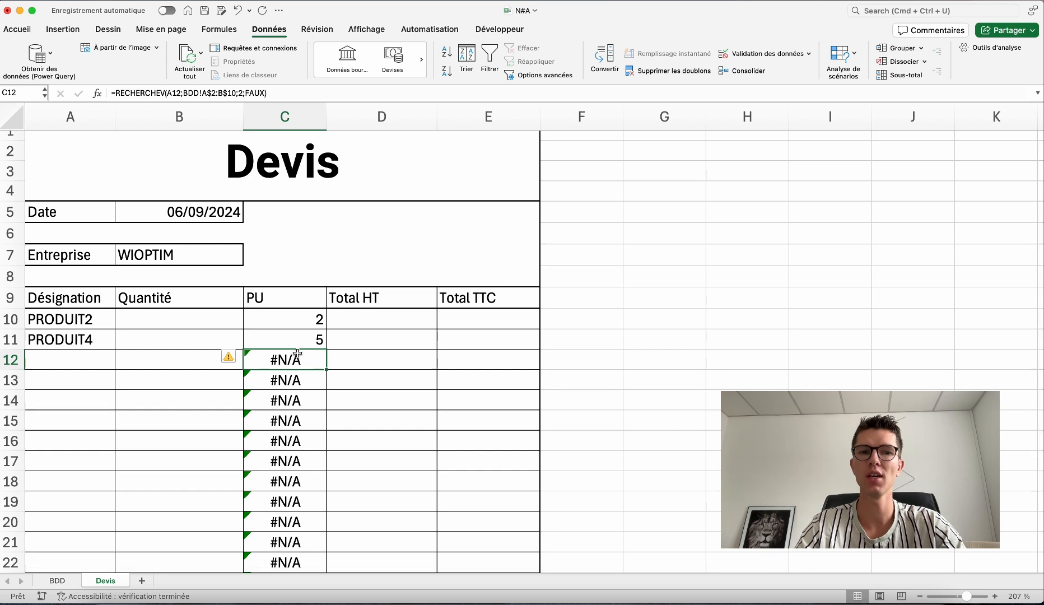
left_click(311, 326)
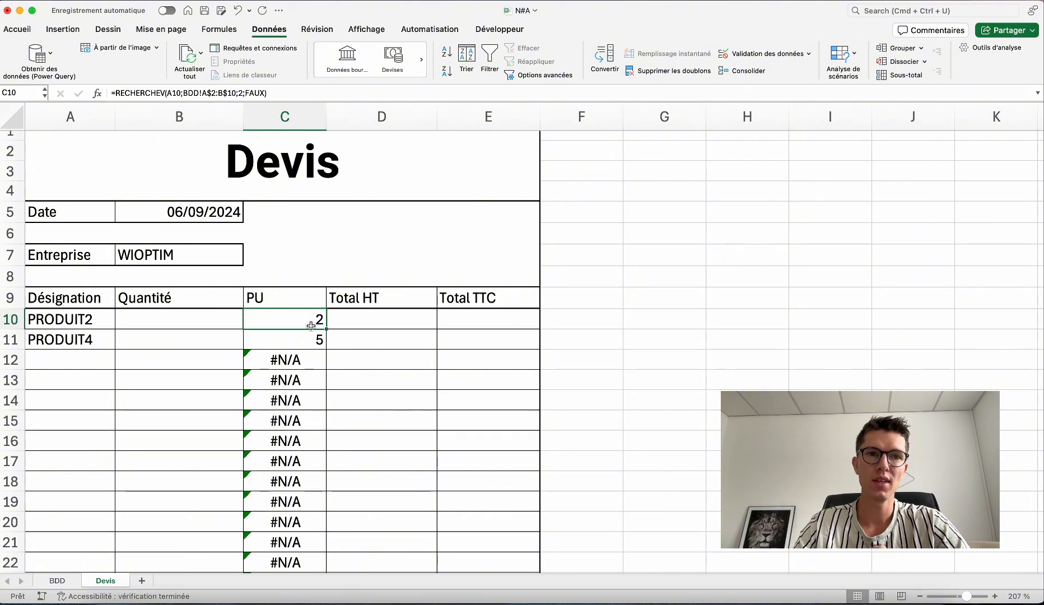
left_click(119, 94)
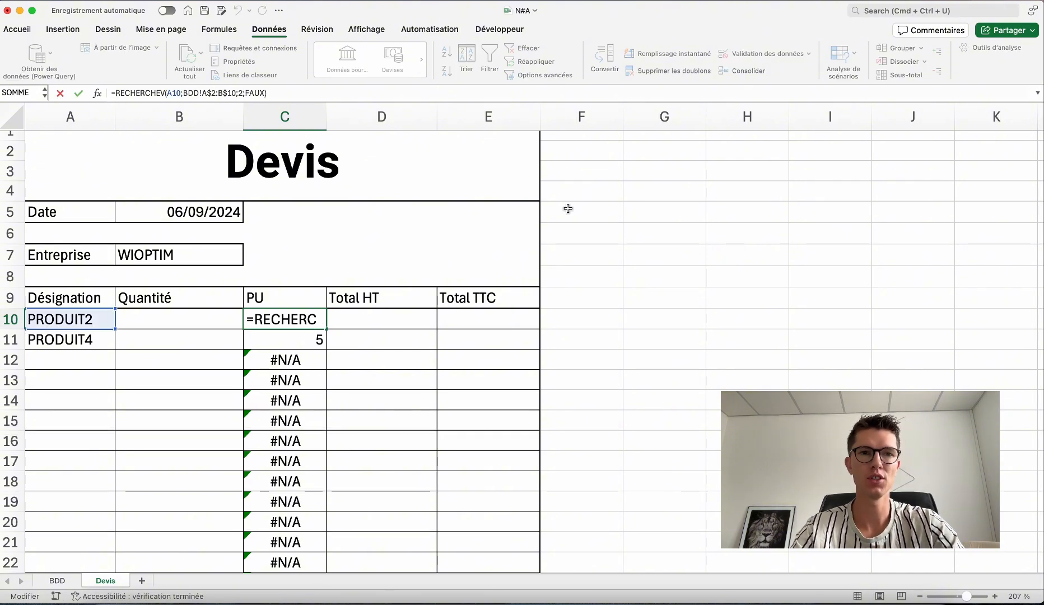
type("si(")
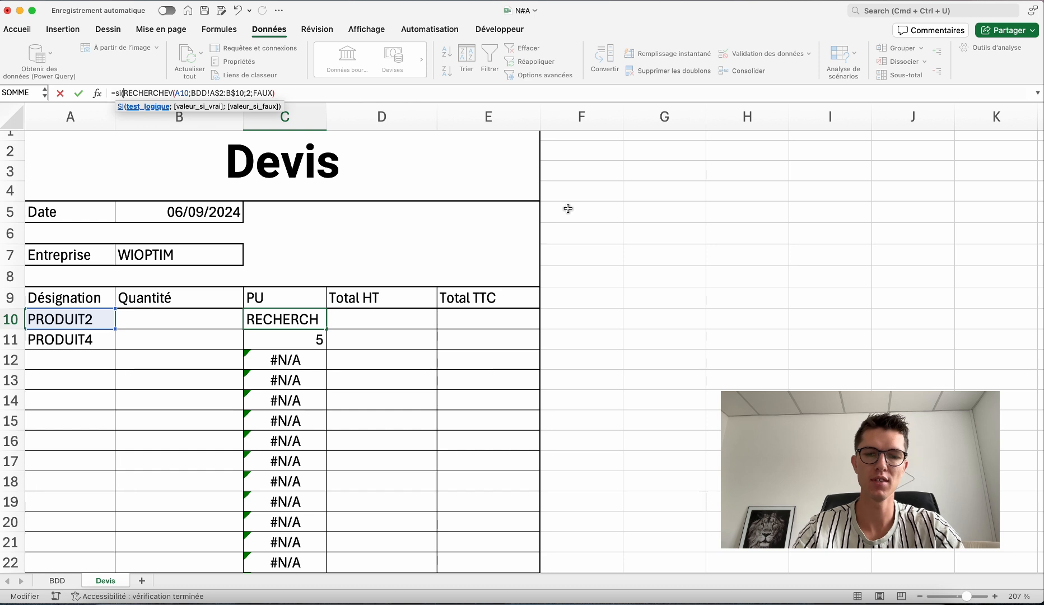
type("estvide")
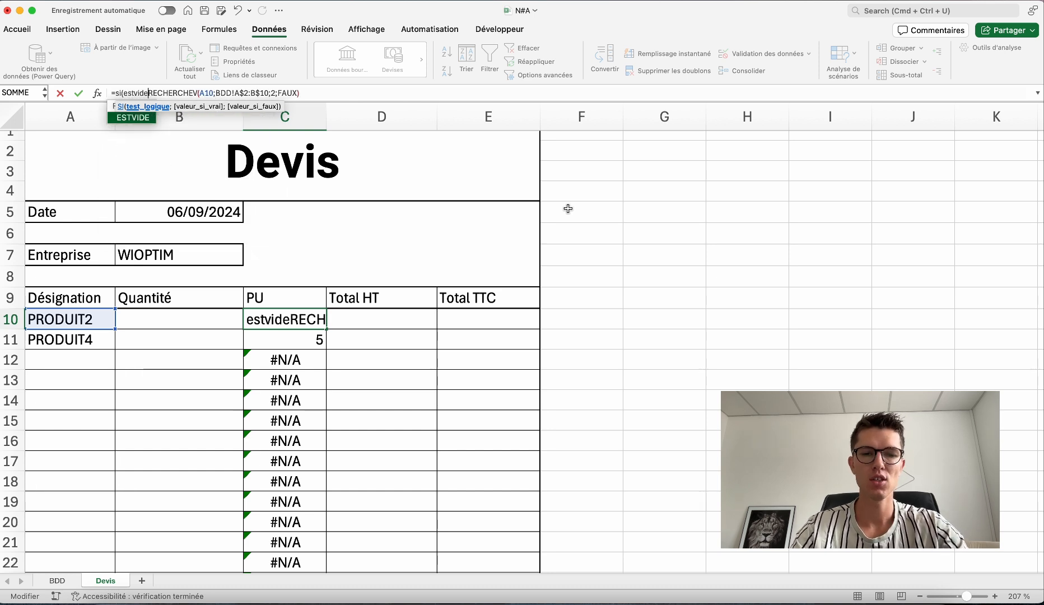
type("(")
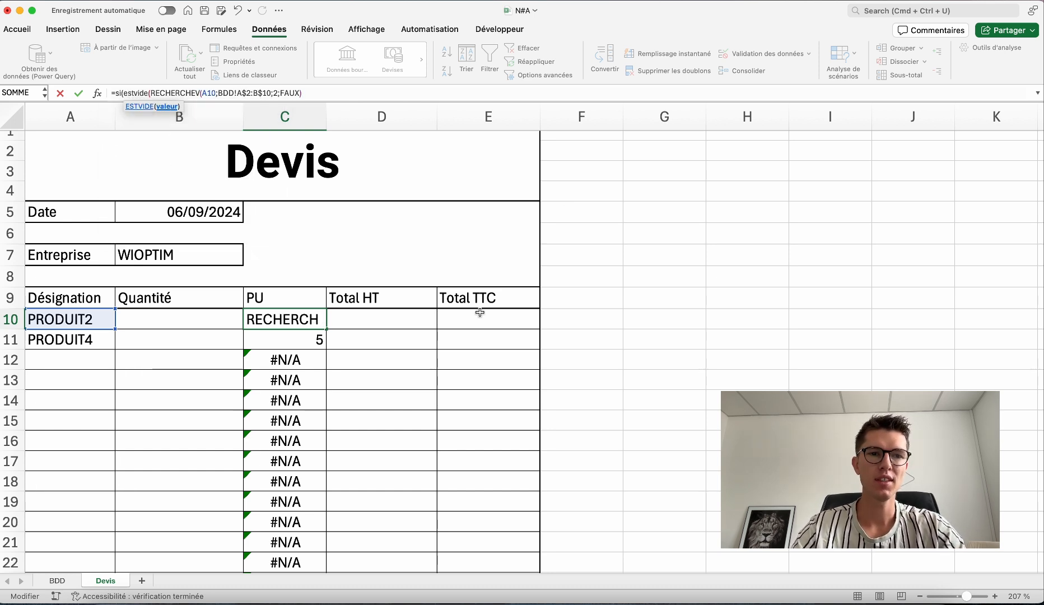
left_click(73, 319)
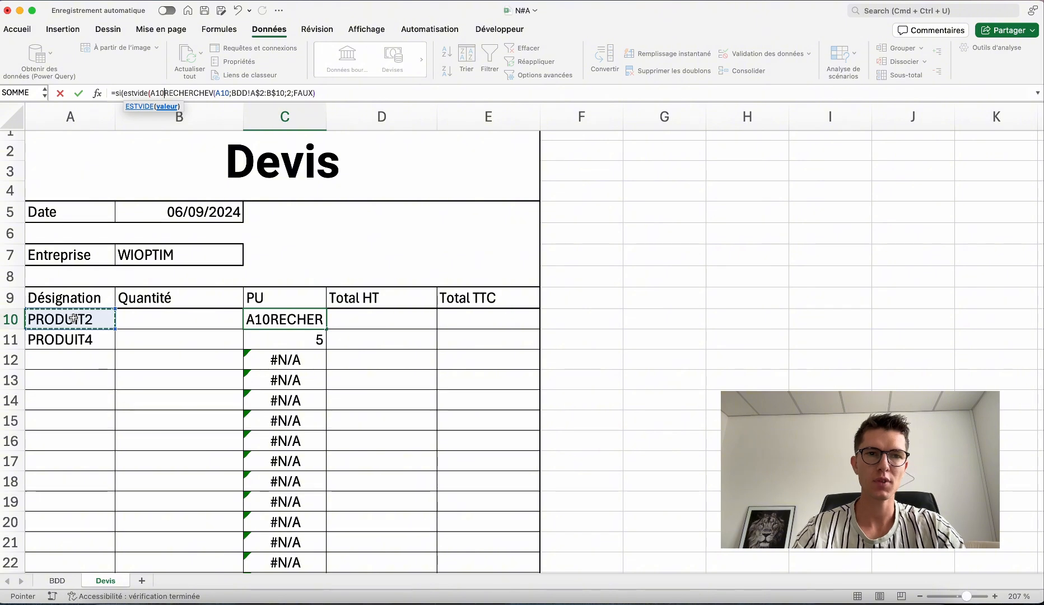
type(")")
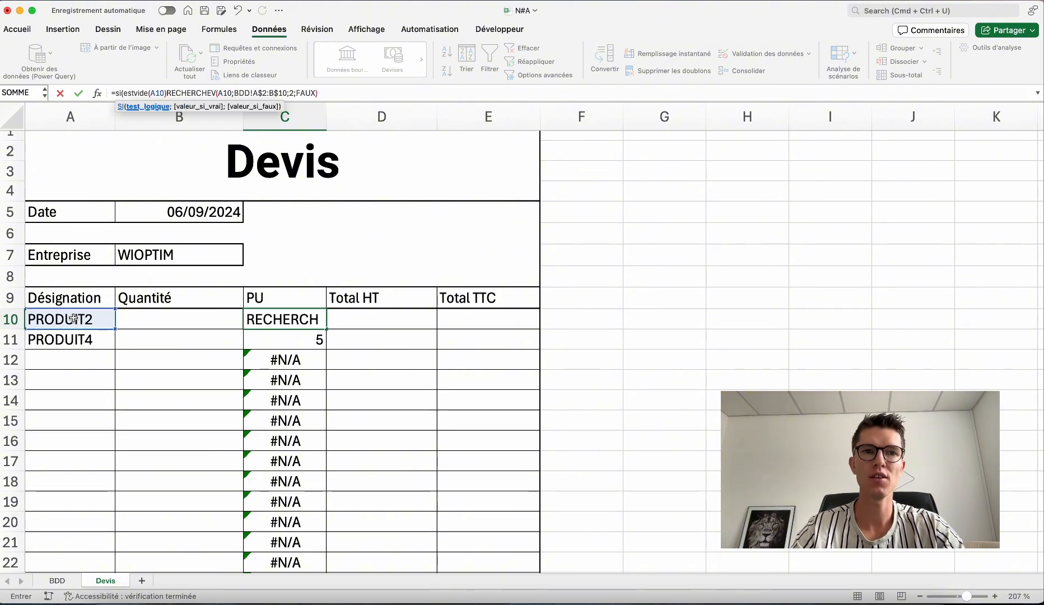
type(";")
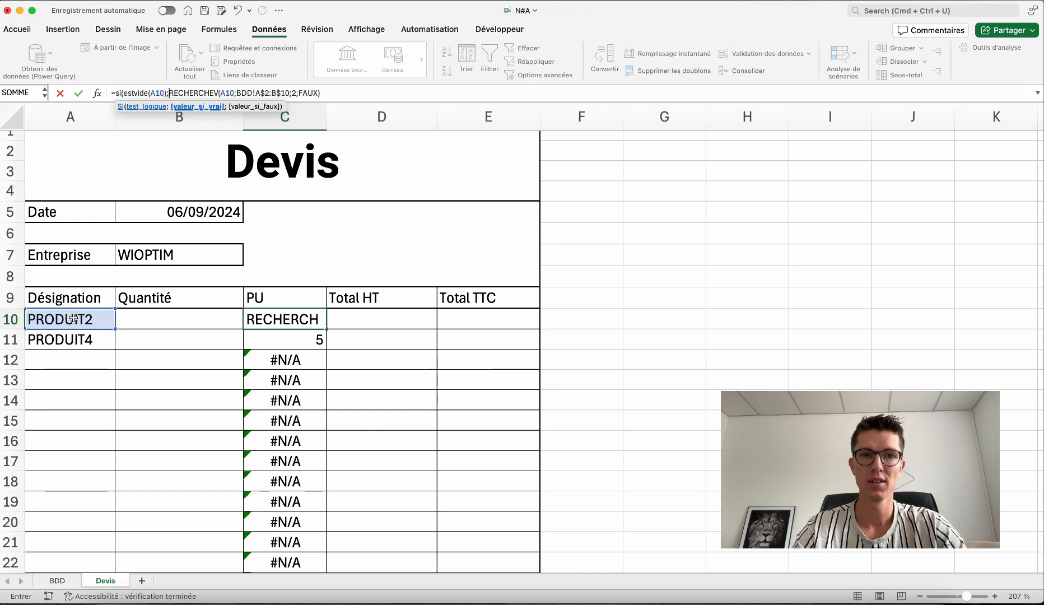
type("\"\"")
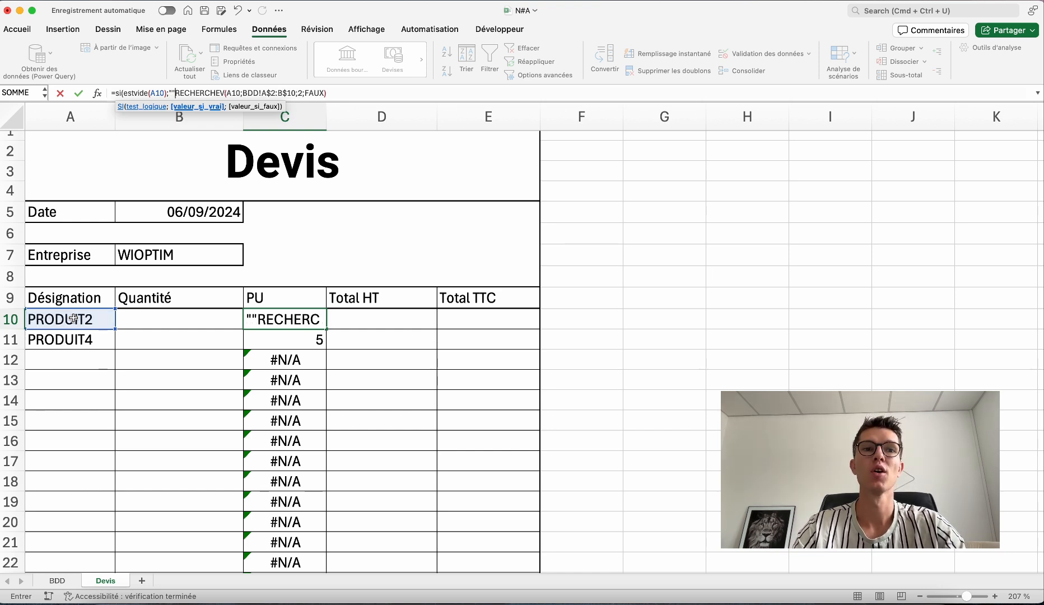
type(";")
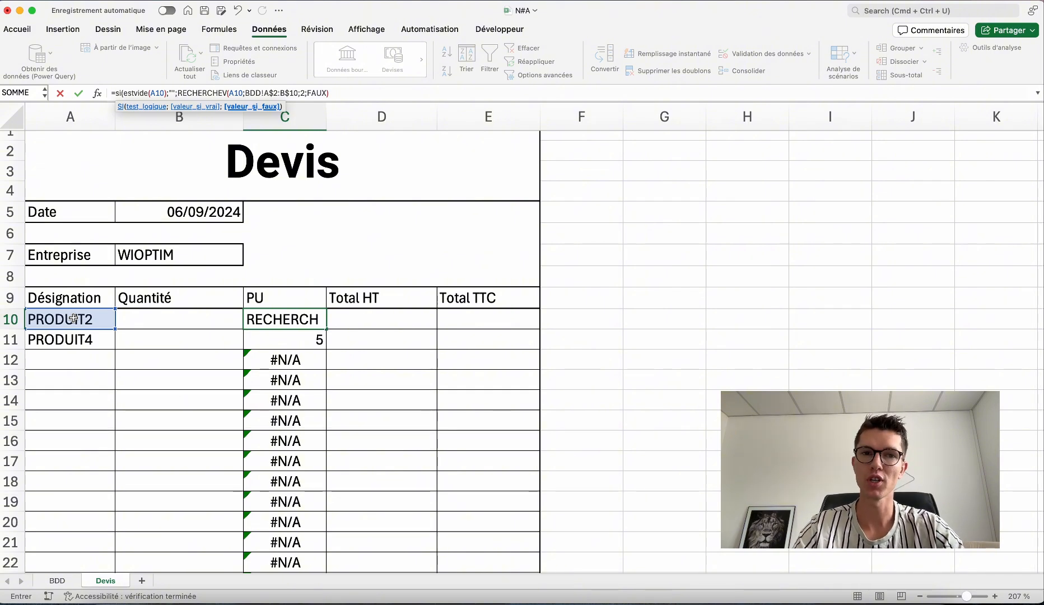
left_click(356, 93)
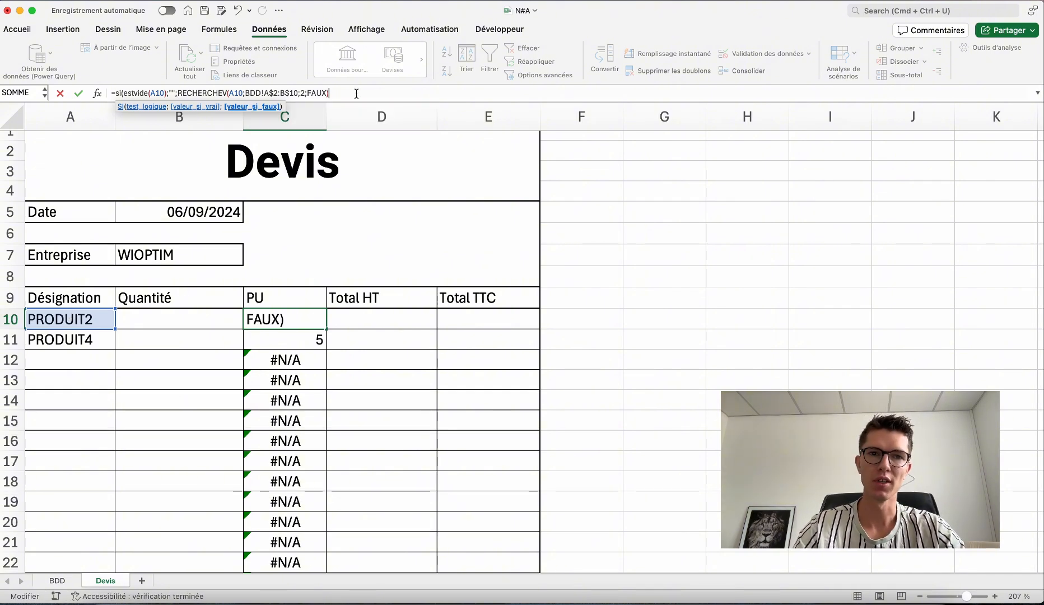
type(")")
key("Return")
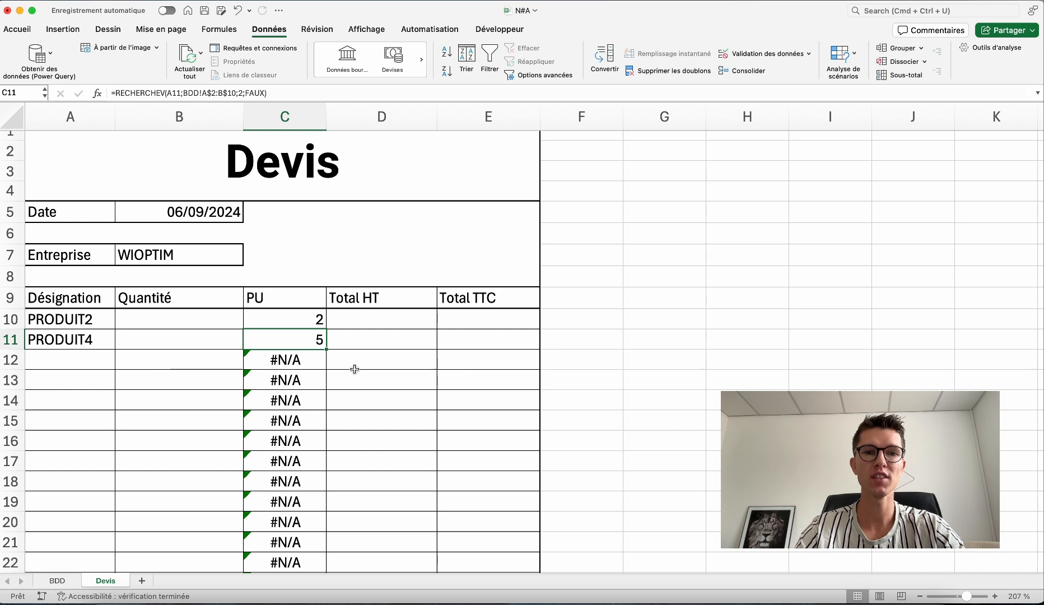
Copy the updated C10 formula down the PU column to C24 without the formatting, and check the copy in C11.
left_click(322, 324)
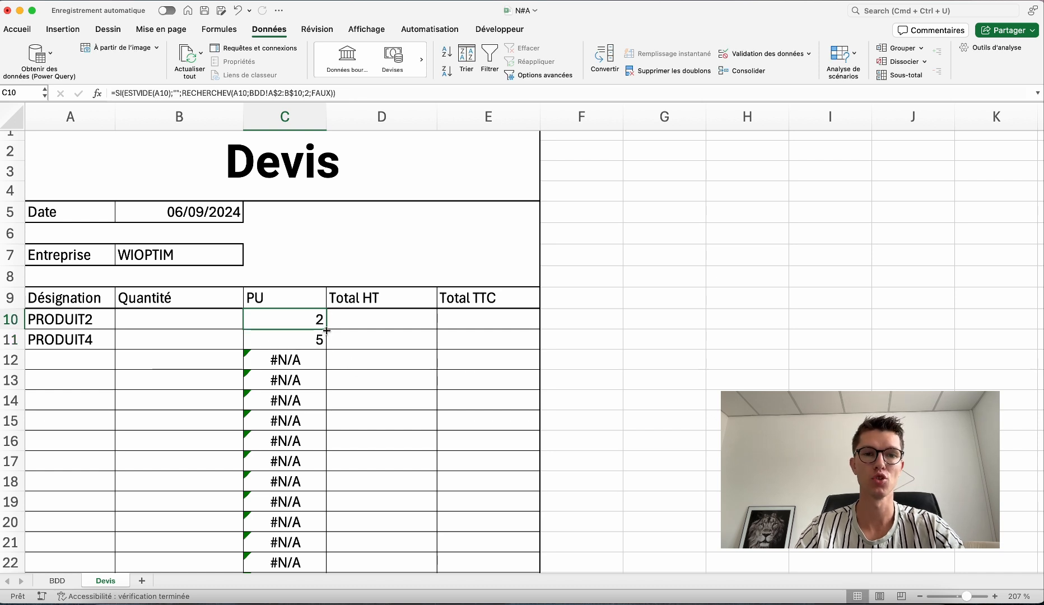
left_click_drag(327, 331, 303, 535)
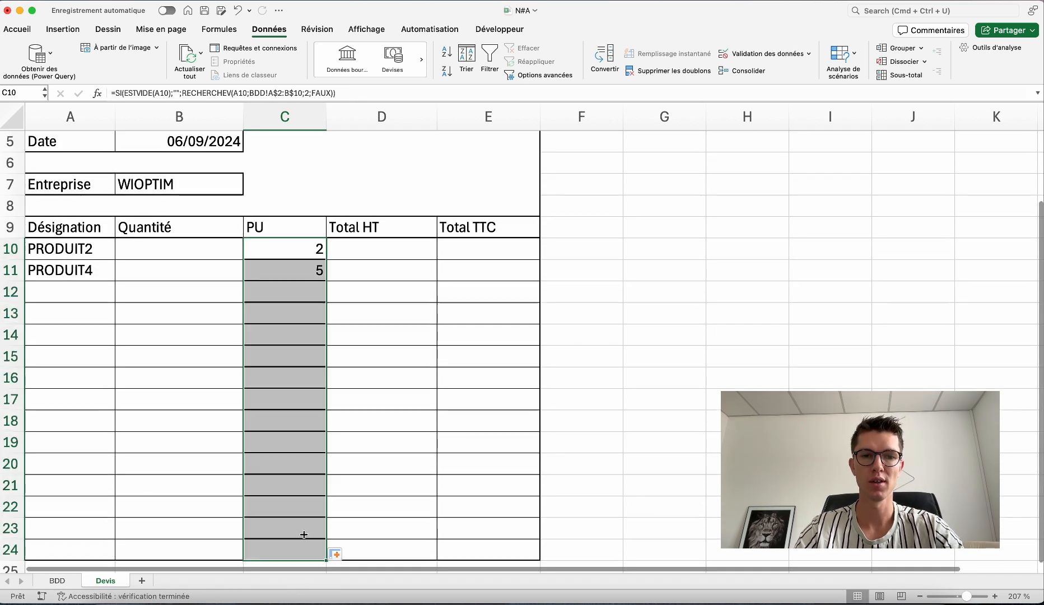
left_click(337, 554)
left_click(377, 524)
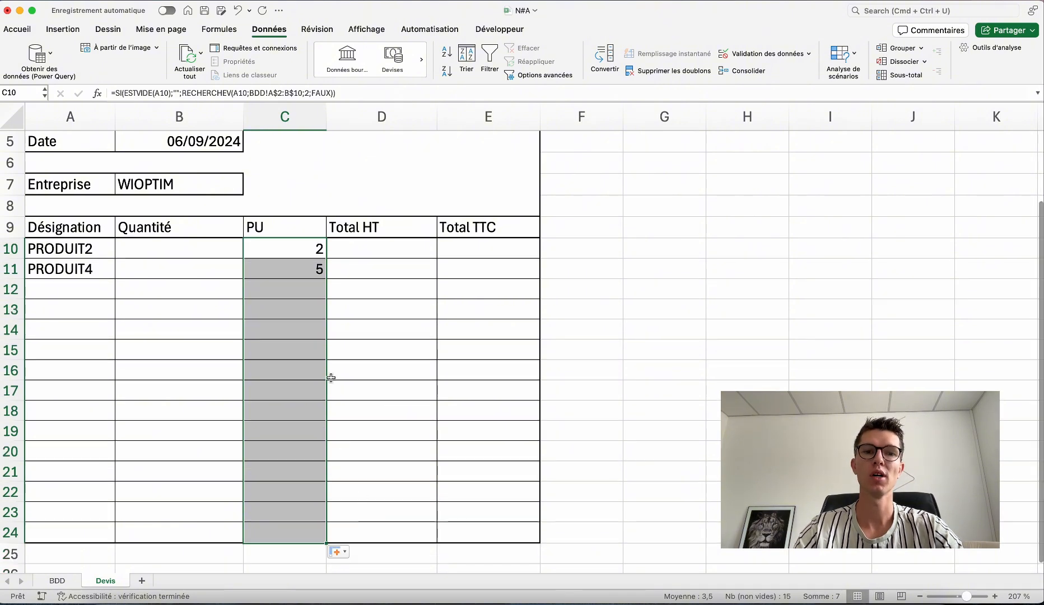
left_click_drag(306, 306, 275, 272)
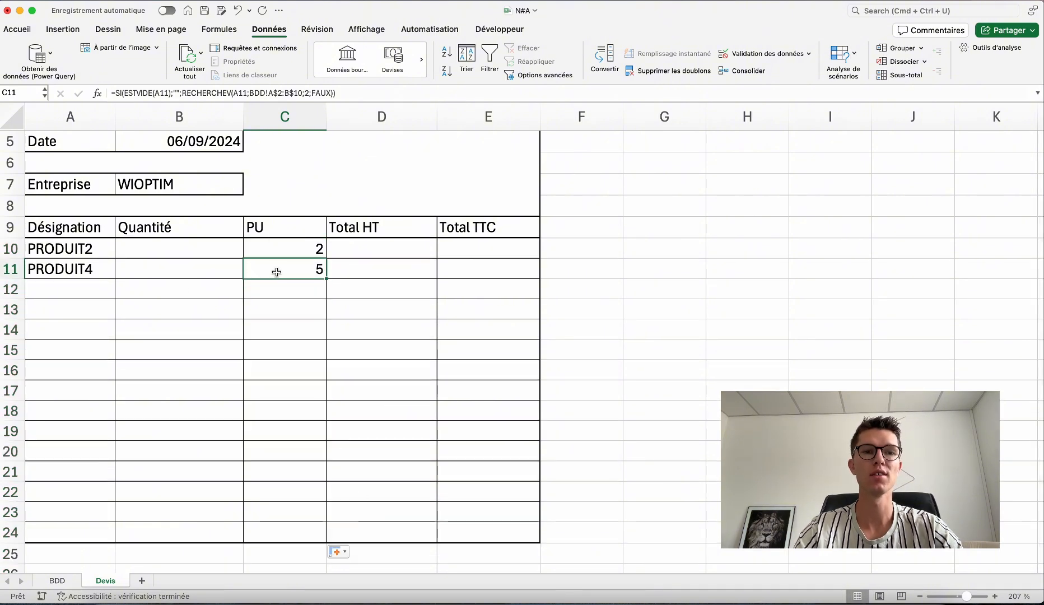
Choose PRODUIT6 in A12 and PRODUIT7 in A13 from the product dropdown lists.
left_click(95, 290)
left_click(120, 292)
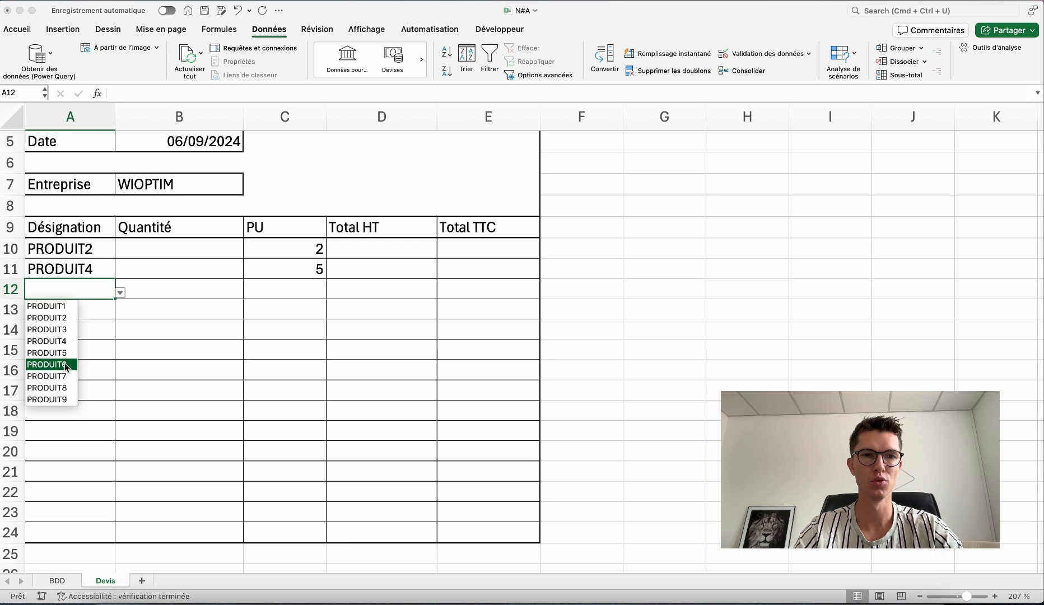
left_click(64, 365)
left_click(121, 312)
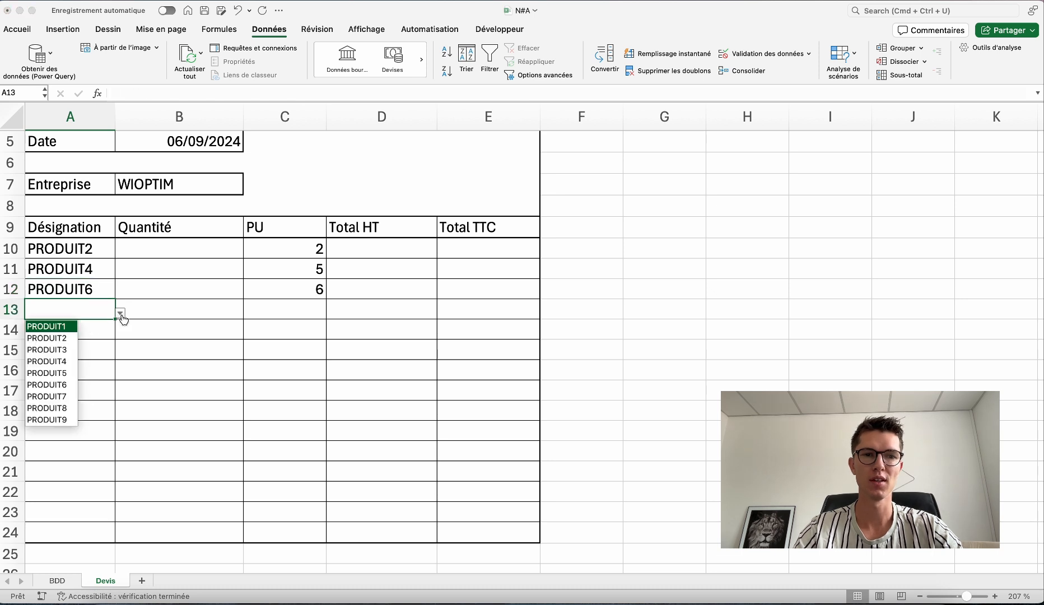
left_click(77, 404)
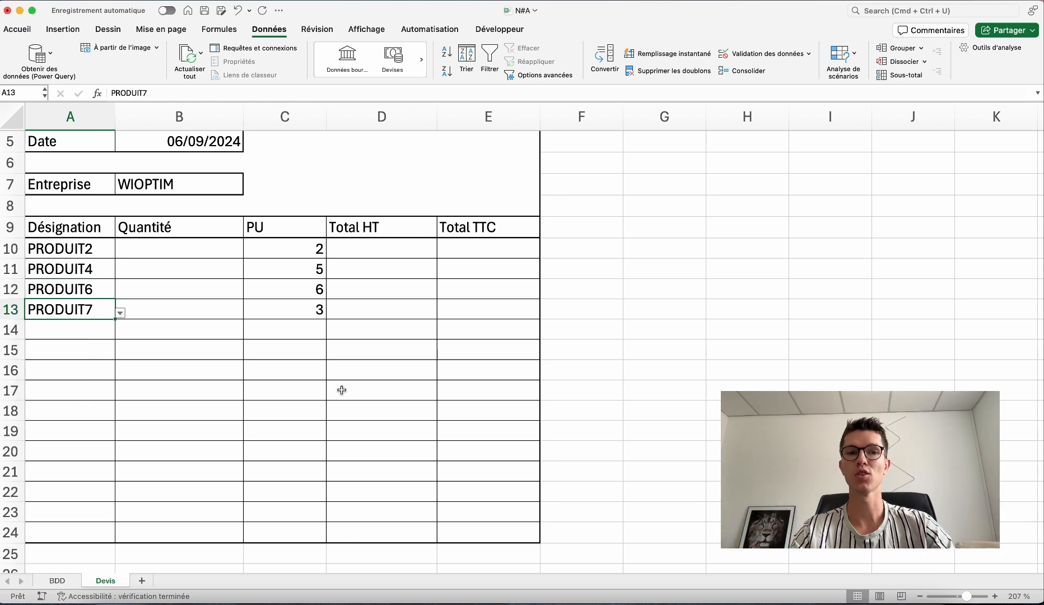
scroll(342, 390, "up", 3)
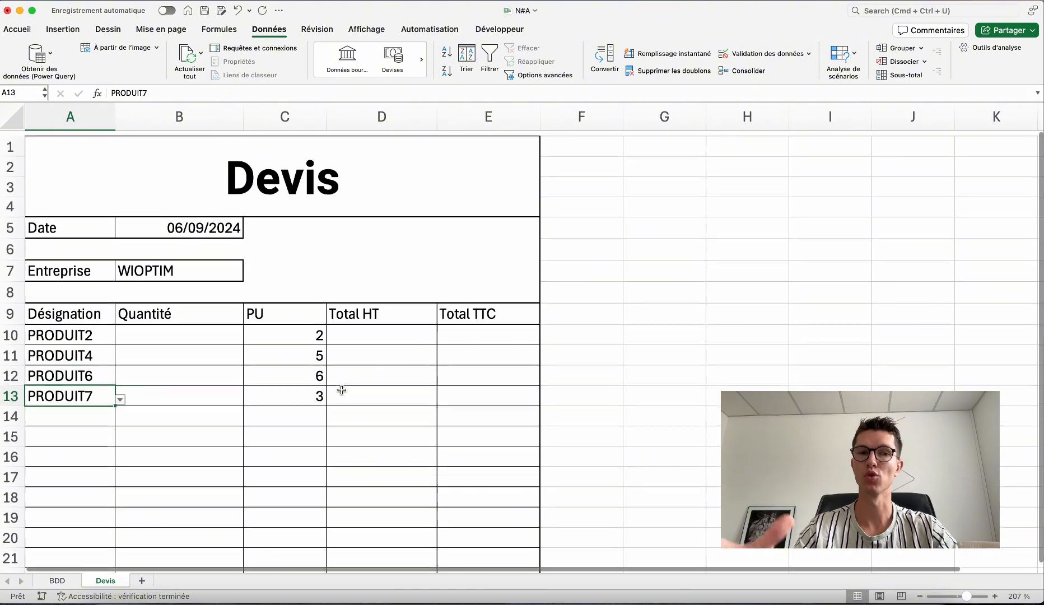